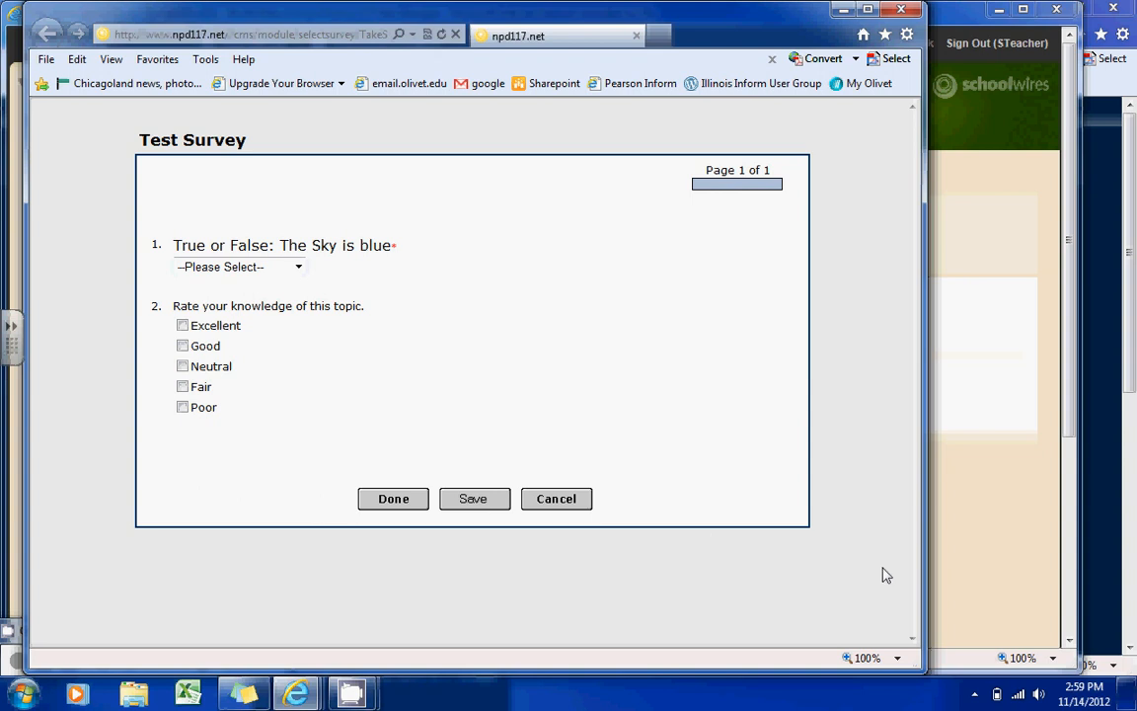
Step: Return to the site manager window's section workspace and open Forms & Surveys
{"action": "left_click", "coordinate": [995, 530]}
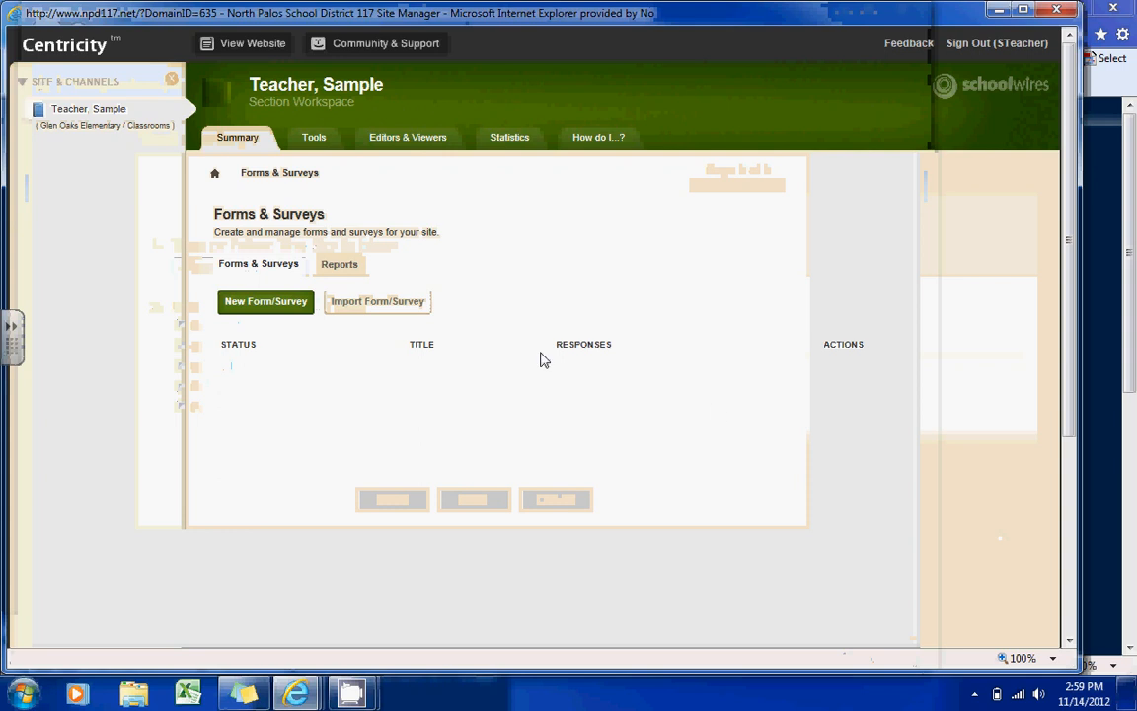
{"action": "left_click", "coordinate": [104, 110]}
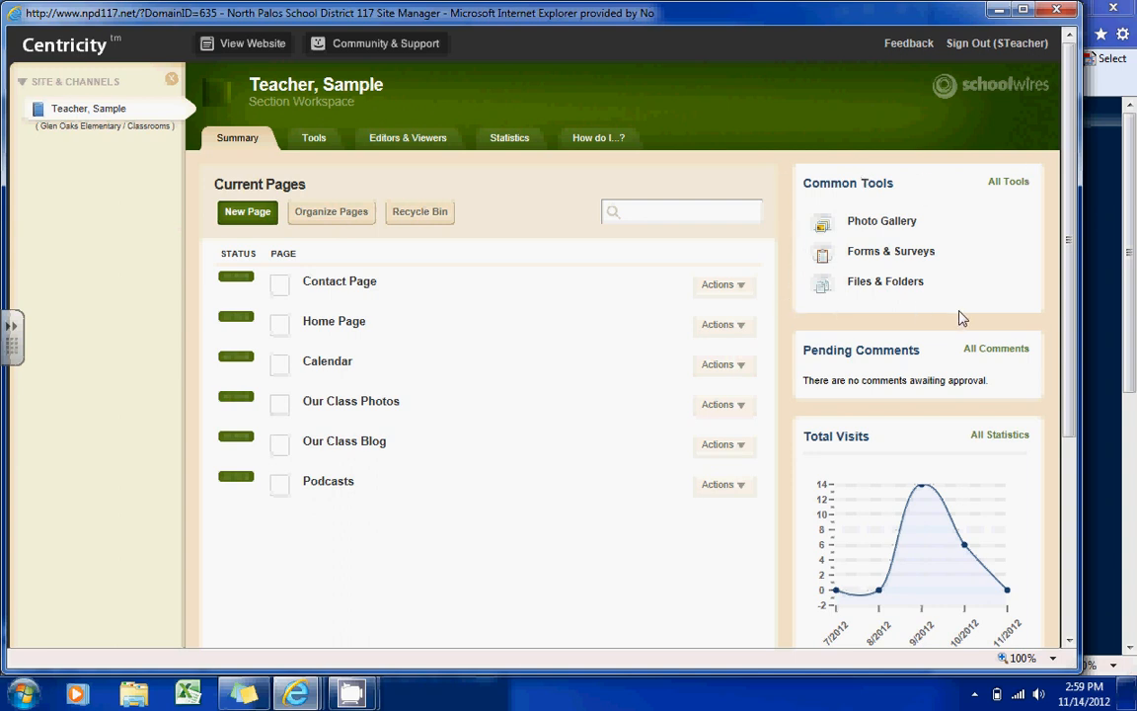
{"action": "left_click", "coordinate": [894, 253]}
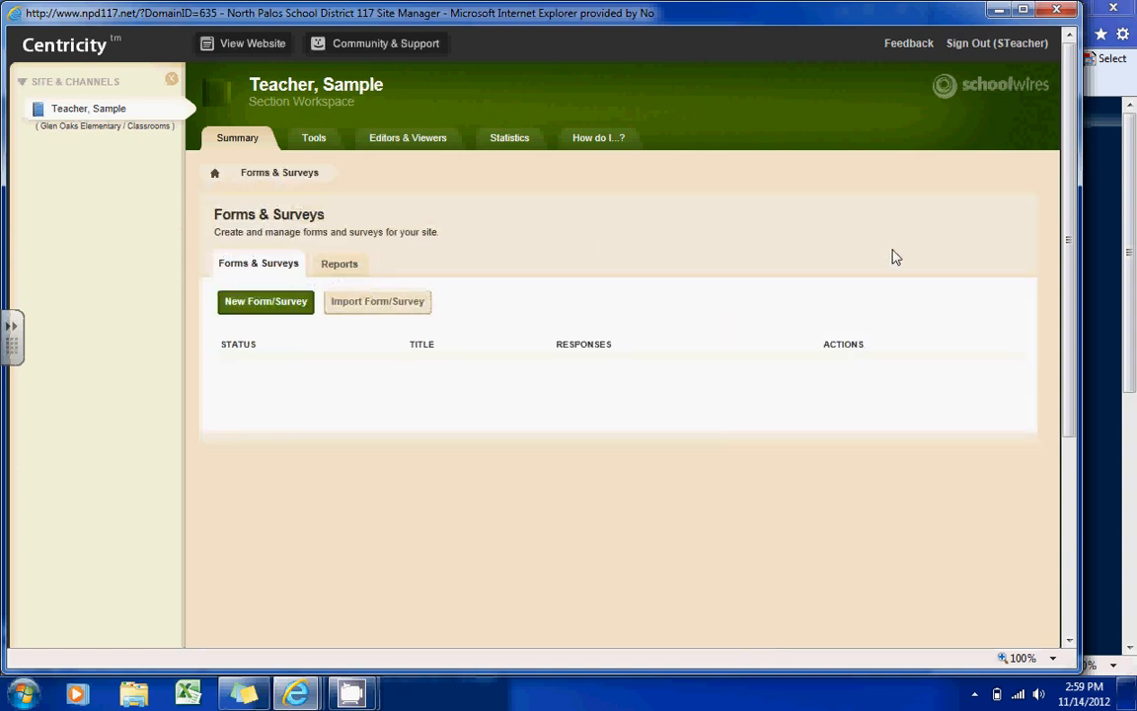
Step: Create a new survey from scratch named "Test Survey"
{"action": "left_click", "coordinate": [262, 314]}
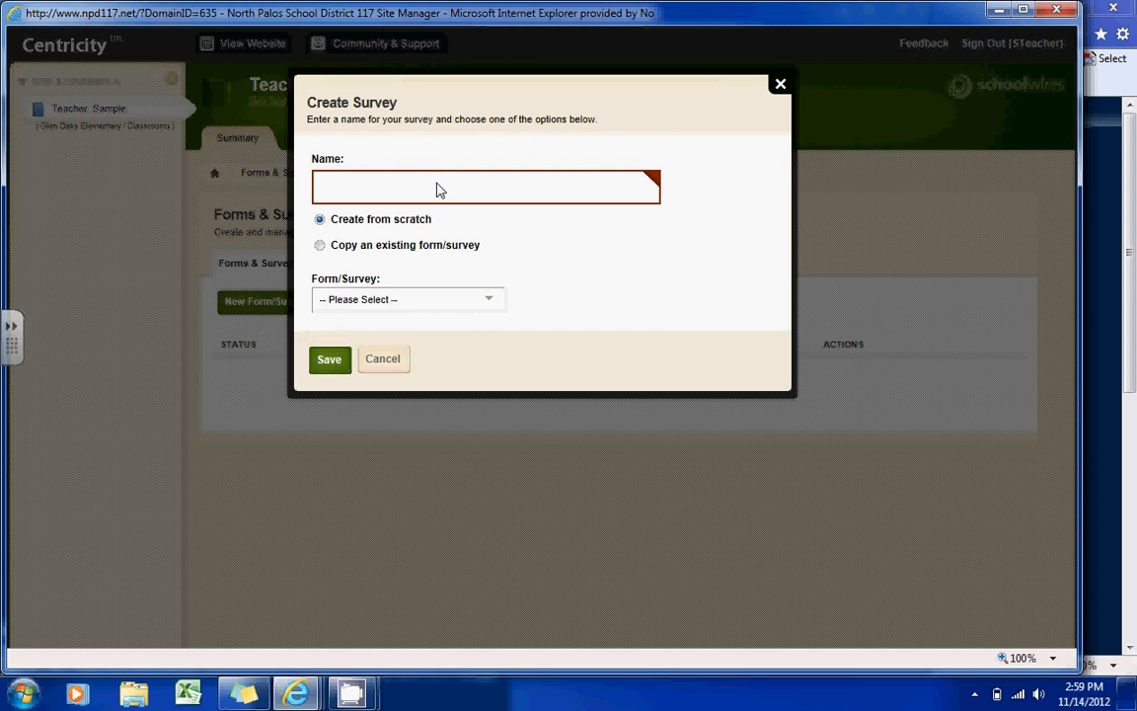
{"action": "type", "text": "Test Survey"}
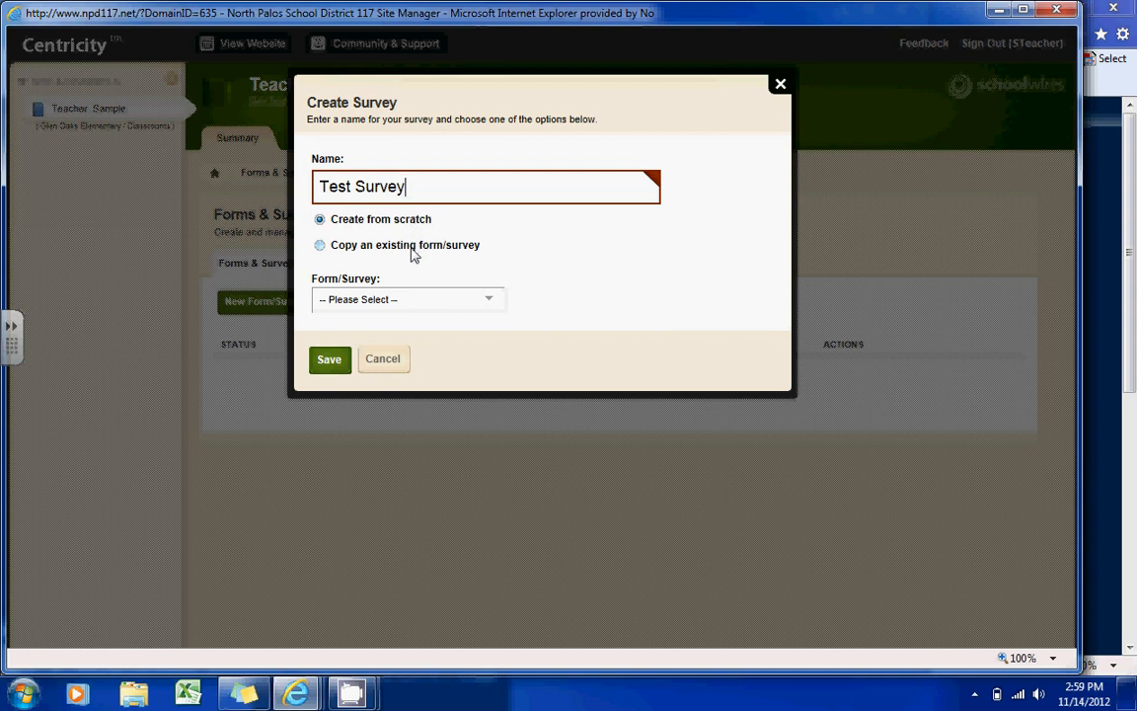
{"action": "left_click", "coordinate": [336, 365]}
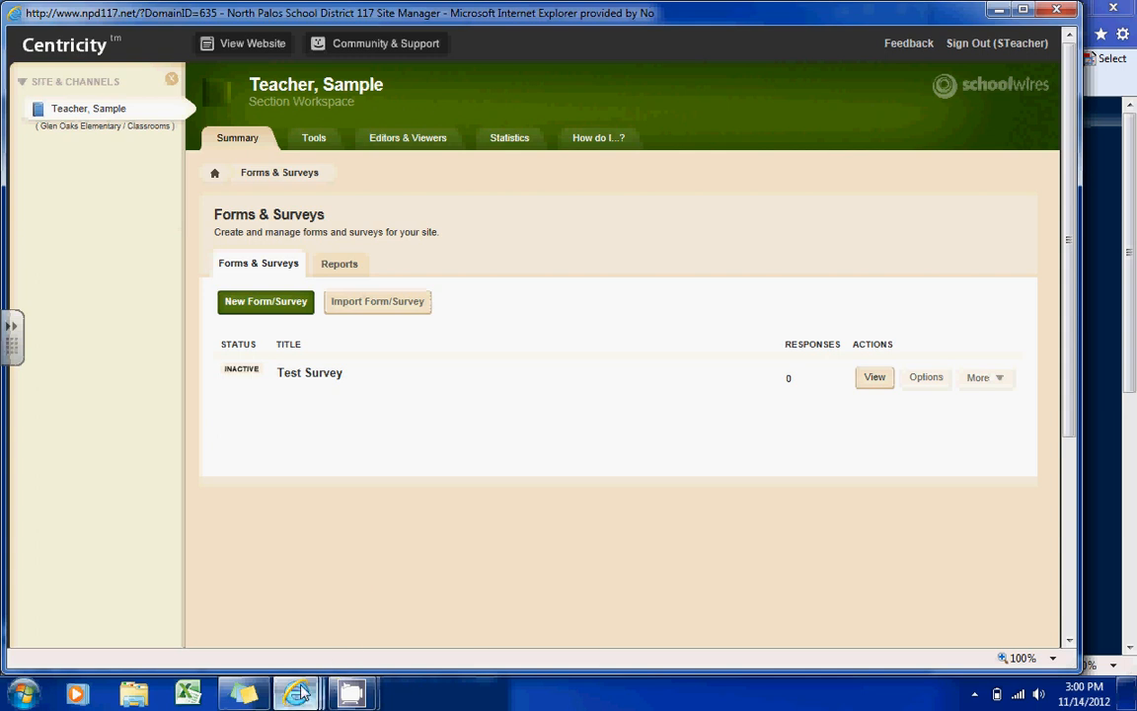
Step: Switch to the Test Survey items window and insert a first item of type Choice - True/False
{"action": "mouse_move", "coordinate": [302, 693]}
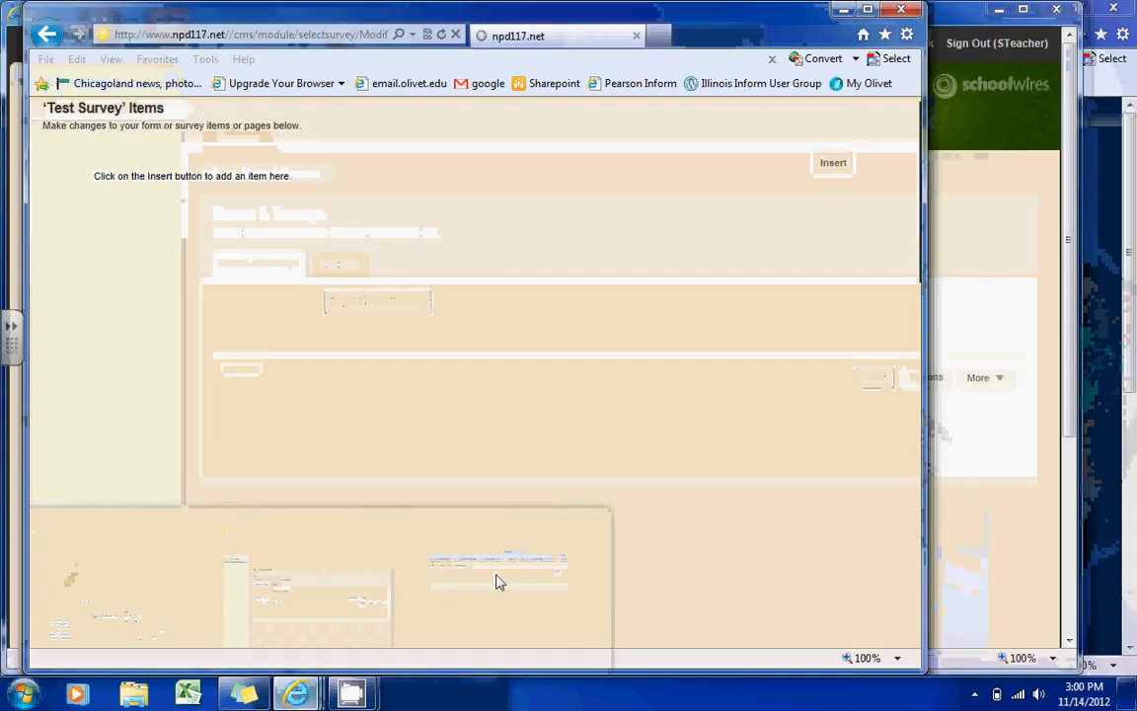
{"action": "left_click", "coordinate": [497, 583]}
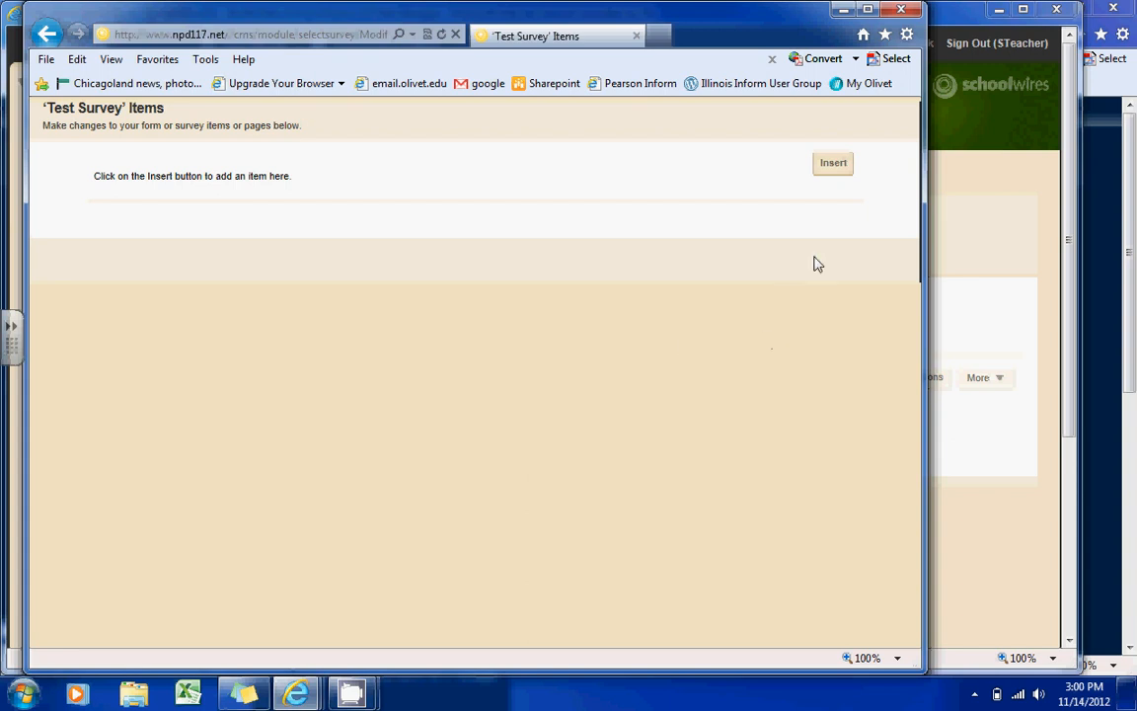
{"action": "left_click", "coordinate": [826, 172]}
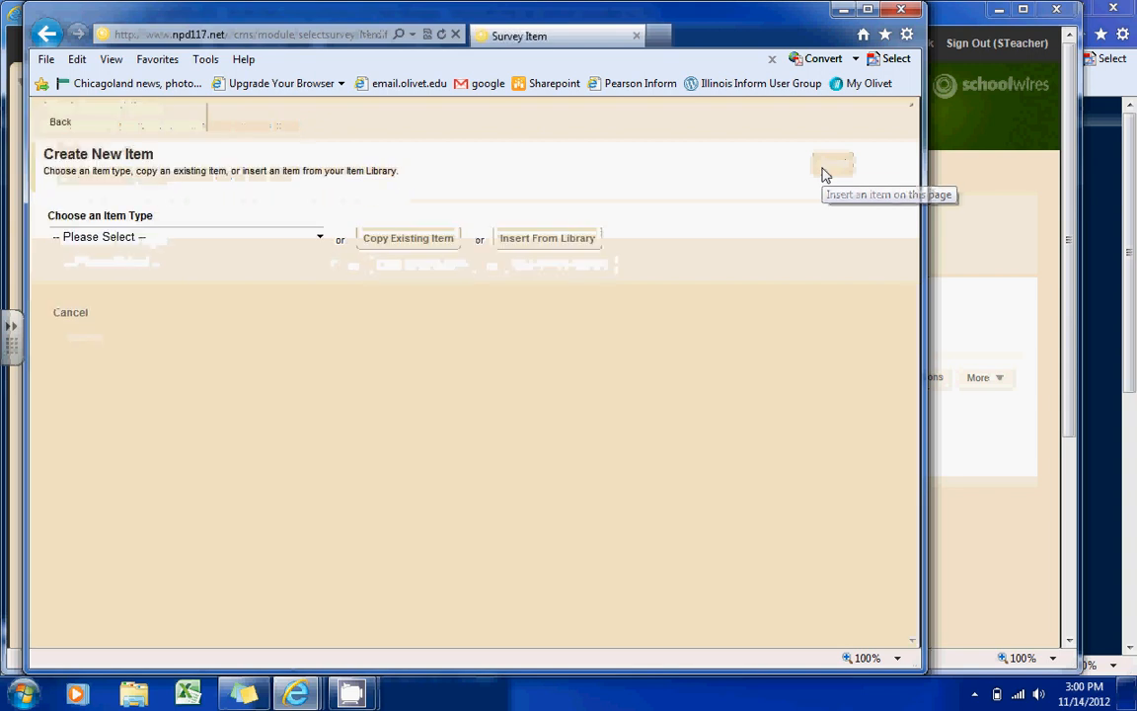
{"action": "left_click", "coordinate": [306, 241]}
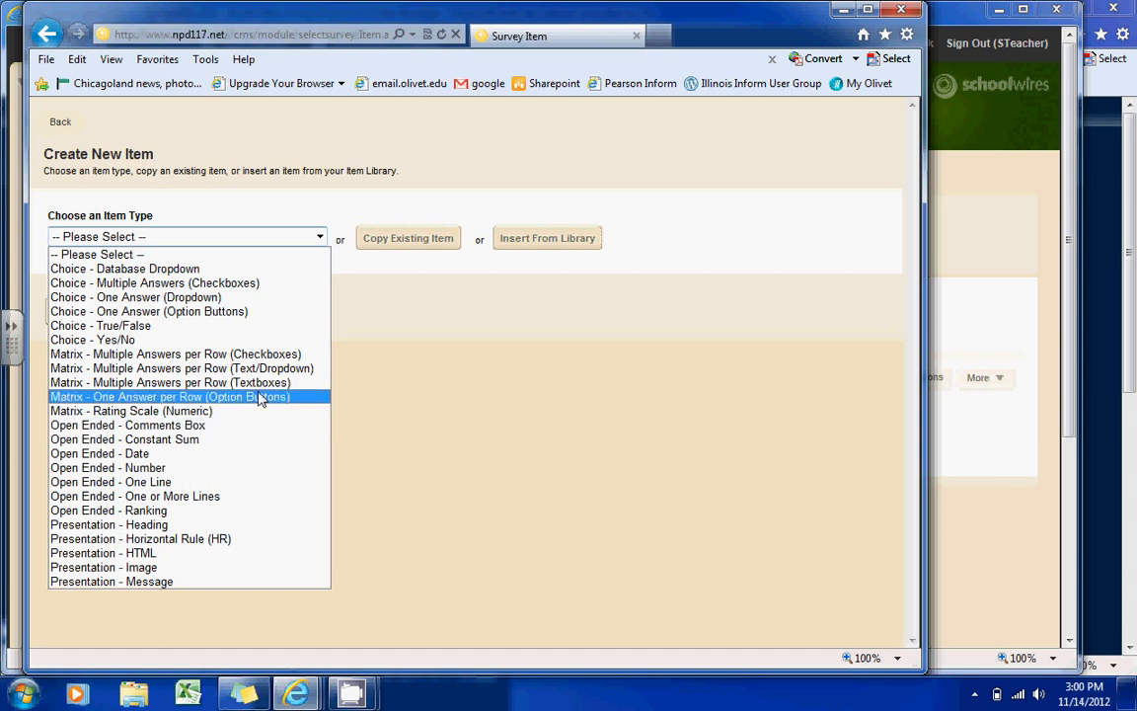
{"action": "left_click", "coordinate": [226, 326]}
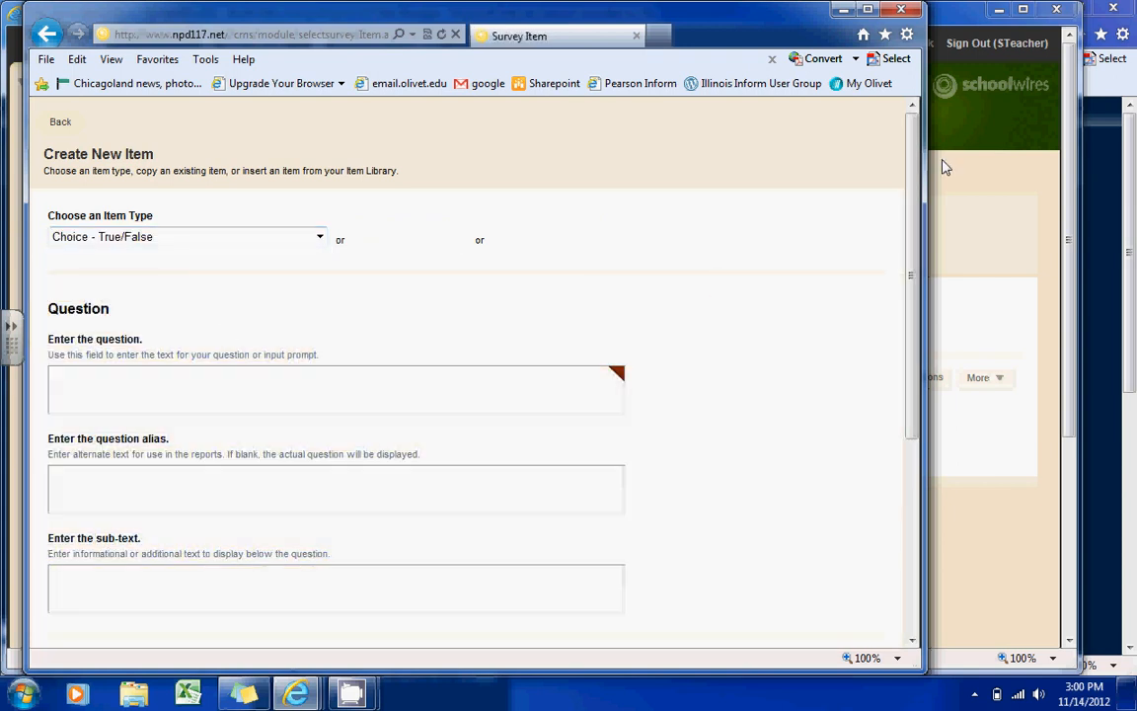
Step: Enter "True or False: The sky is blue." as the item's question text
{"action": "left_click_drag", "start_coordinate": [918, 161], "coordinate": [916, 239]}
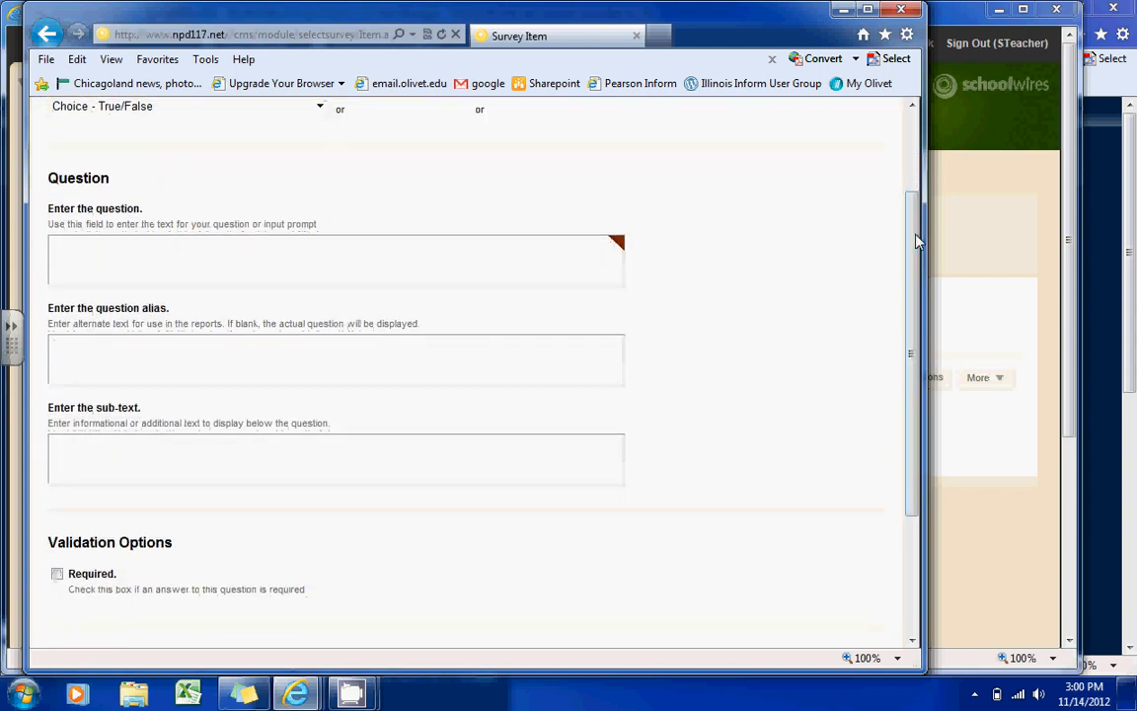
{"action": "left_click", "coordinate": [412, 264]}
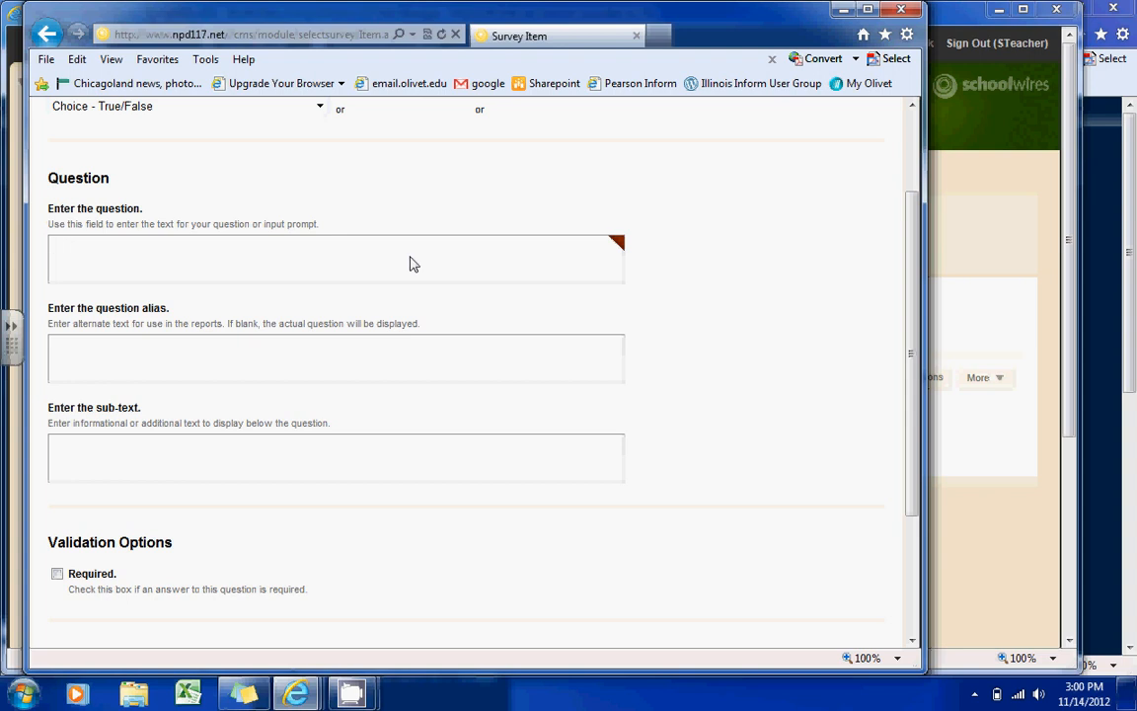
{"action": "type", "text": "True or False: The sky is b"}
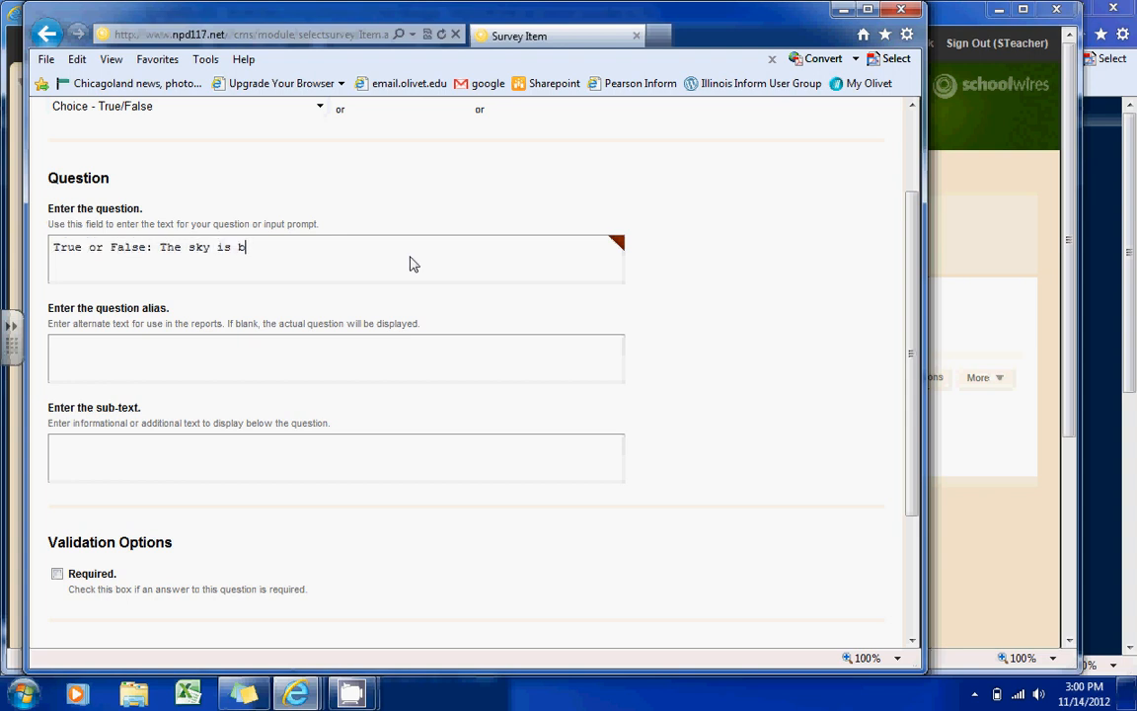
{"action": "type", "text": "lue."}
Step: Leave the question alias and sub-text blank and make an answer to the question required
{"action": "left_click", "coordinate": [314, 376]}
{"action": "left_click", "coordinate": [223, 467]}
{"action": "left_click", "coordinate": [299, 368]}
{"action": "left_click", "coordinate": [203, 467]}
{"action": "left_click", "coordinate": [370, 358]}
{"action": "left_click_drag", "start_coordinate": [908, 310], "coordinate": [911, 434]}
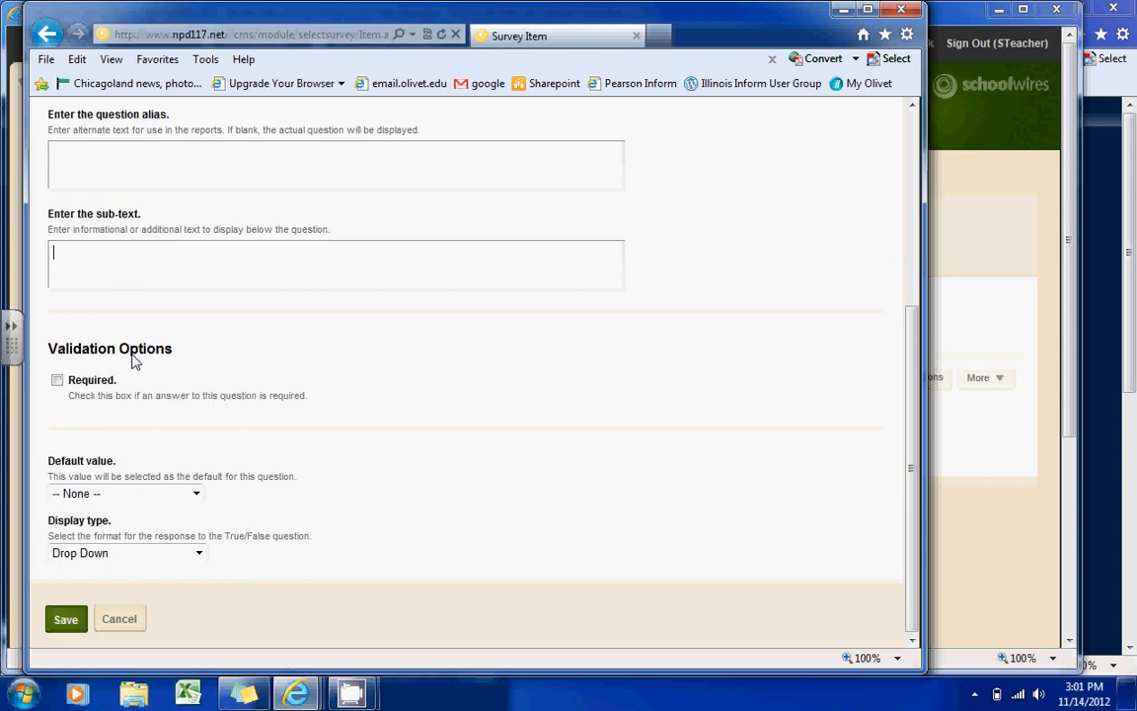
{"action": "left_click", "coordinate": [57, 383]}
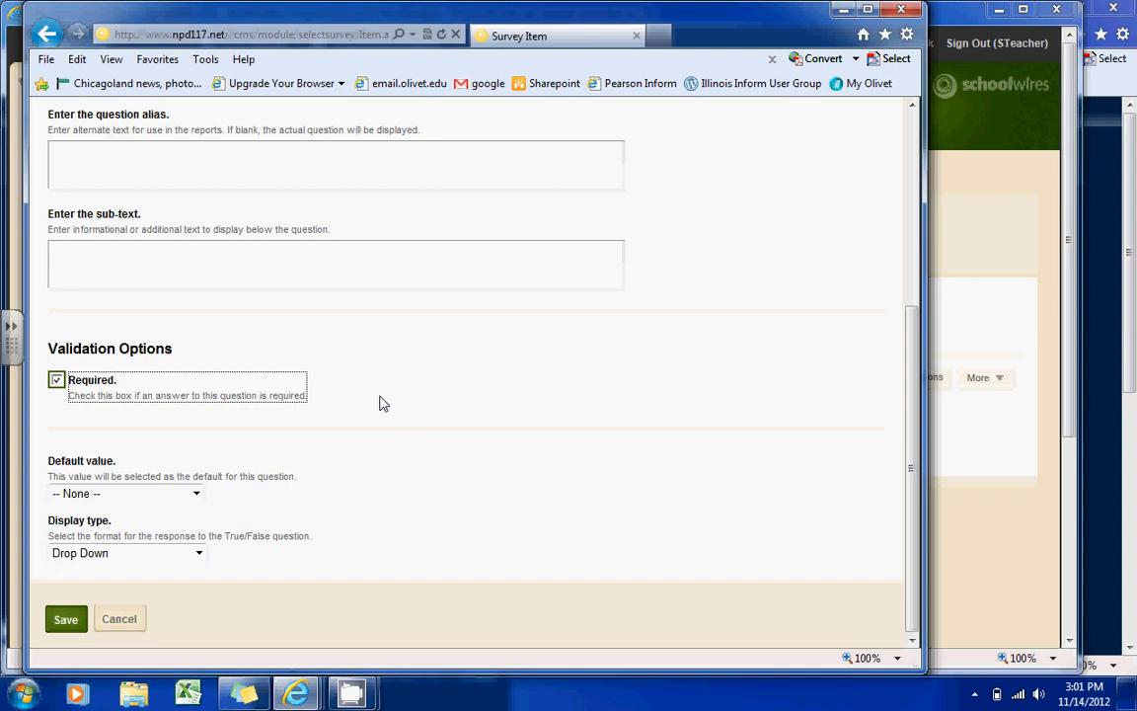
Step: Check the default value and display type choices, keep None and Drop Down, and save the true/false item
{"action": "left_click", "coordinate": [196, 496]}
{"action": "left_click", "coordinate": [197, 496]}
{"action": "left_click", "coordinate": [197, 495]}
{"action": "left_click", "coordinate": [198, 501]}
{"action": "left_click", "coordinate": [198, 501]}
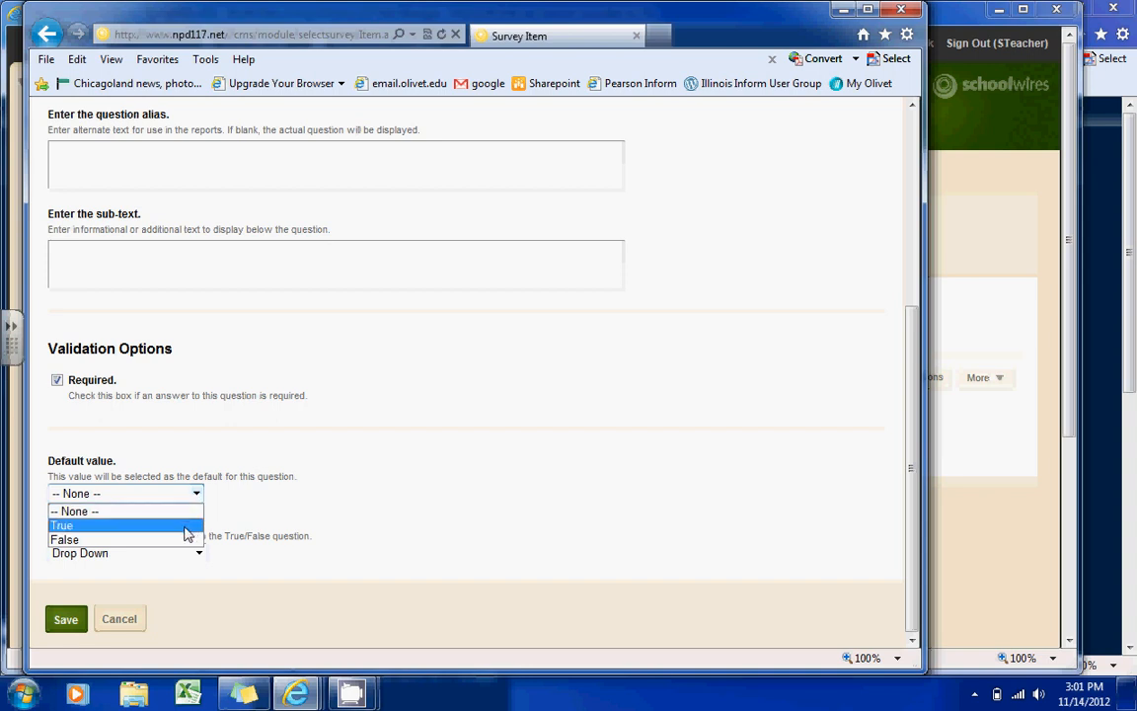
{"action": "left_click", "coordinate": [303, 497]}
{"action": "left_click", "coordinate": [200, 551]}
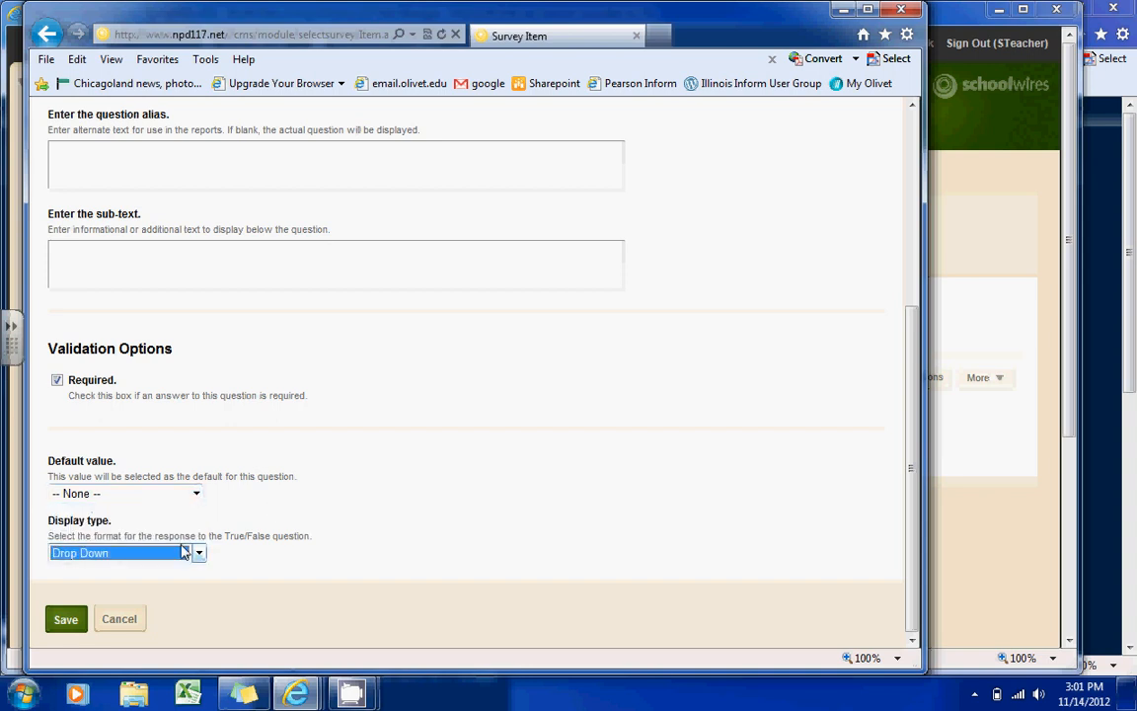
{"action": "left_click", "coordinate": [183, 552]}
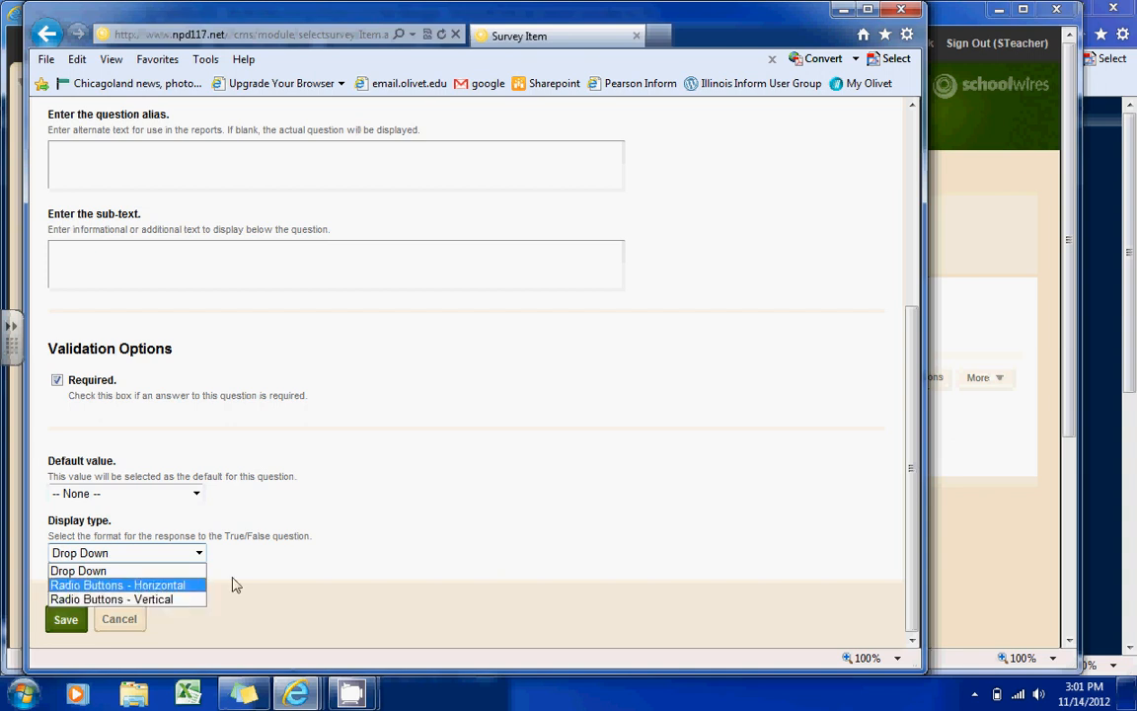
{"action": "left_click", "coordinate": [278, 574]}
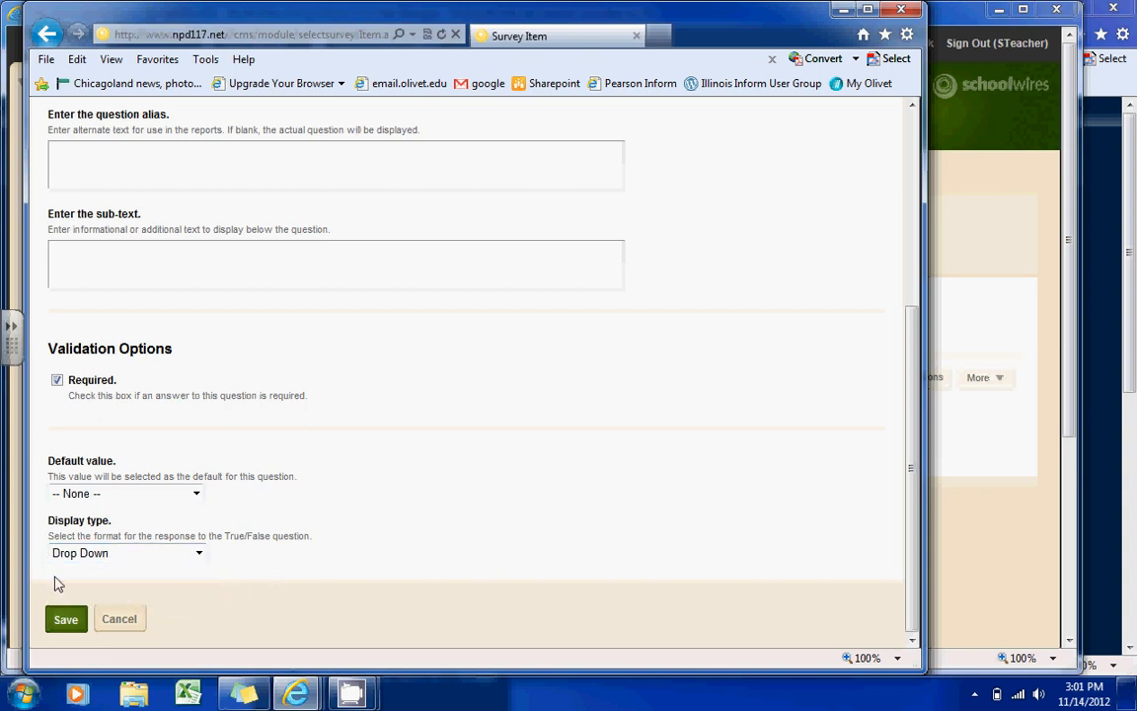
{"action": "left_click", "coordinate": [63, 619]}
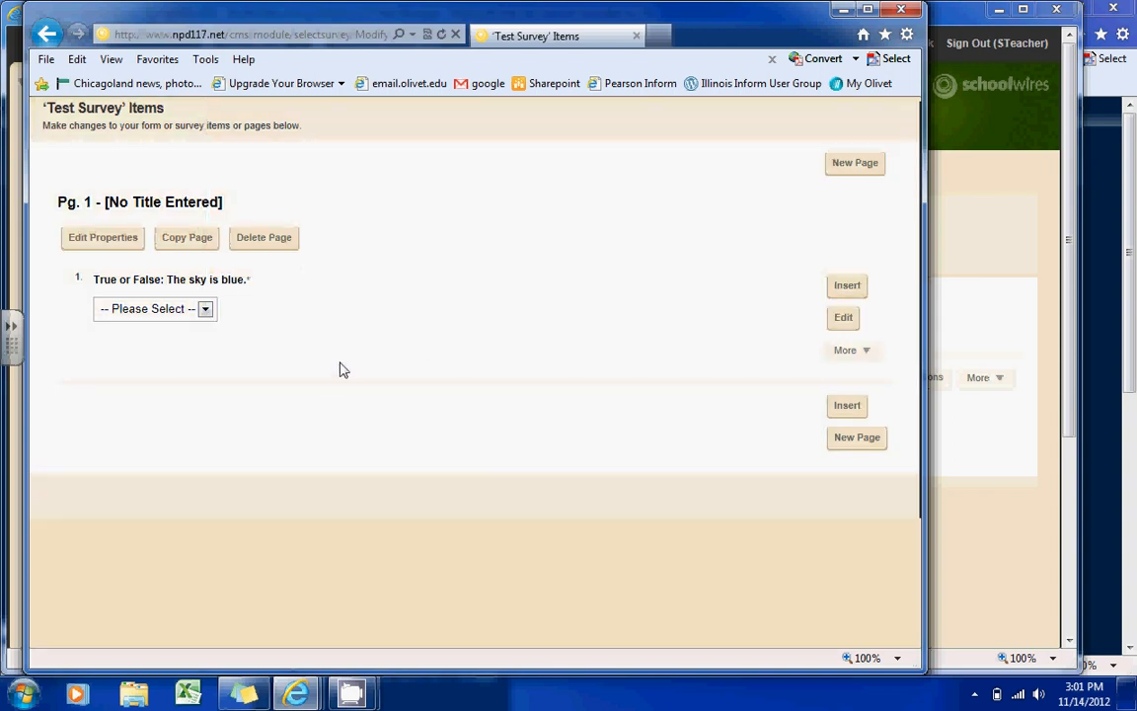
Step: Insert a second item of type Choice - Multiple Answers (Checkboxes) with the question "Rate your knowledge of this topic."
{"action": "left_click", "coordinate": [847, 406]}
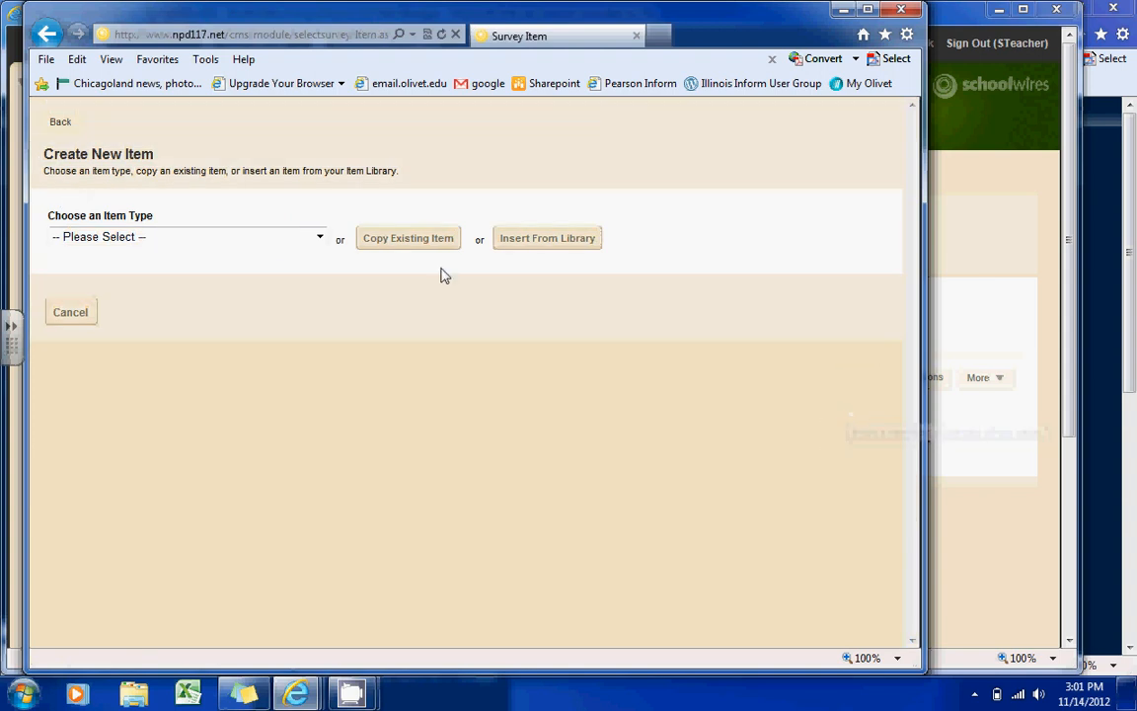
{"action": "left_click", "coordinate": [225, 243]}
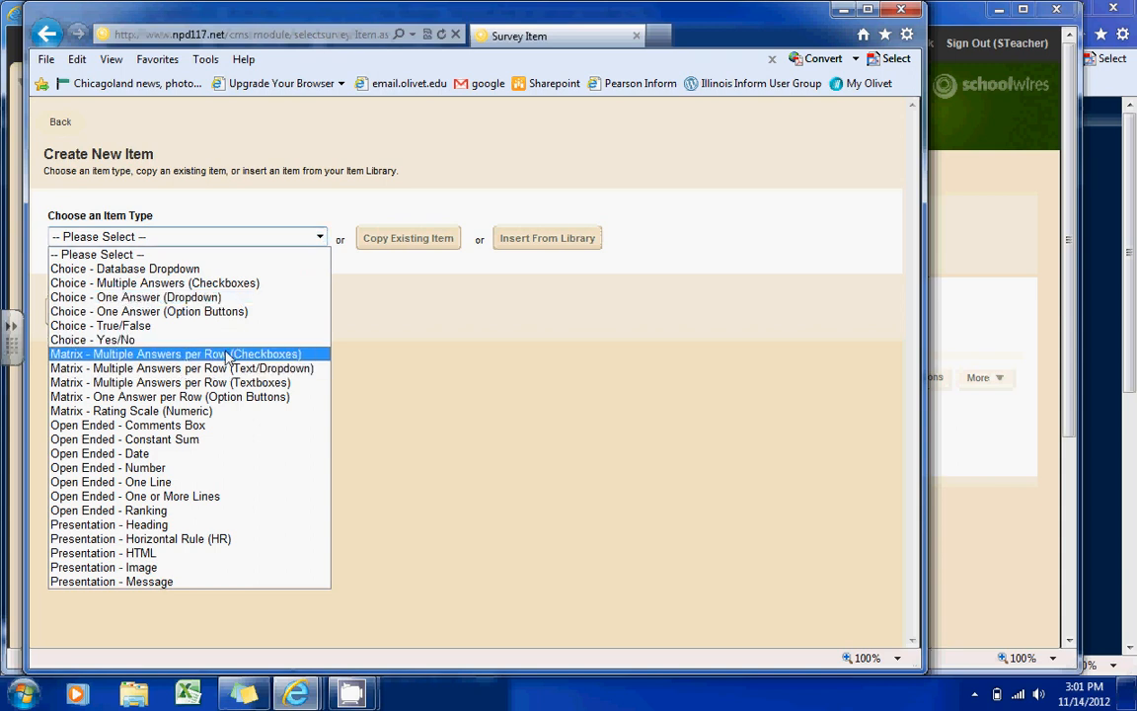
{"action": "left_click", "coordinate": [185, 284]}
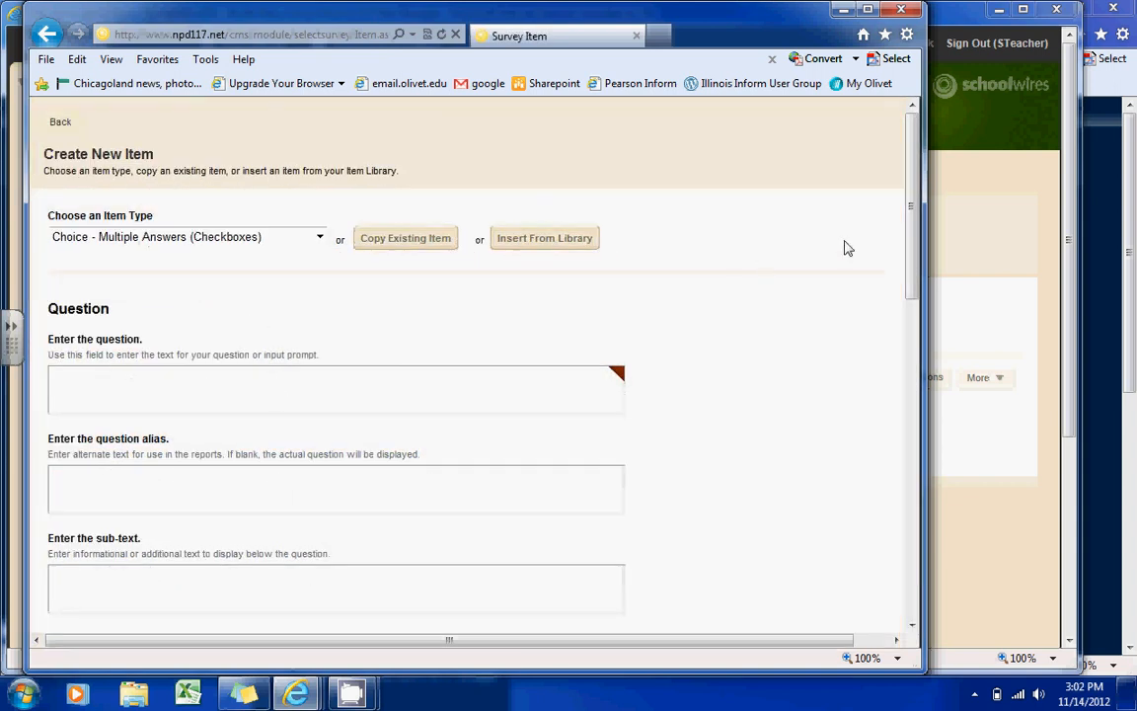
{"action": "left_click_drag", "start_coordinate": [909, 247], "coordinate": [909, 301]}
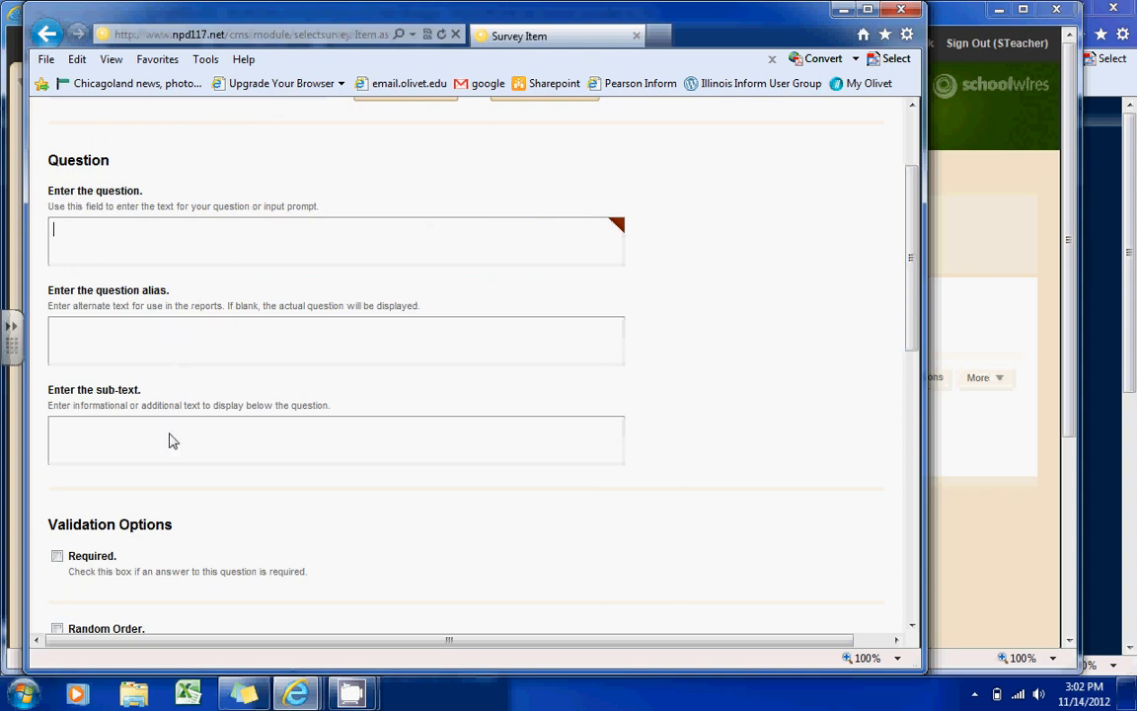
{"action": "type", "text": "Rate your knowledge of this topic."}
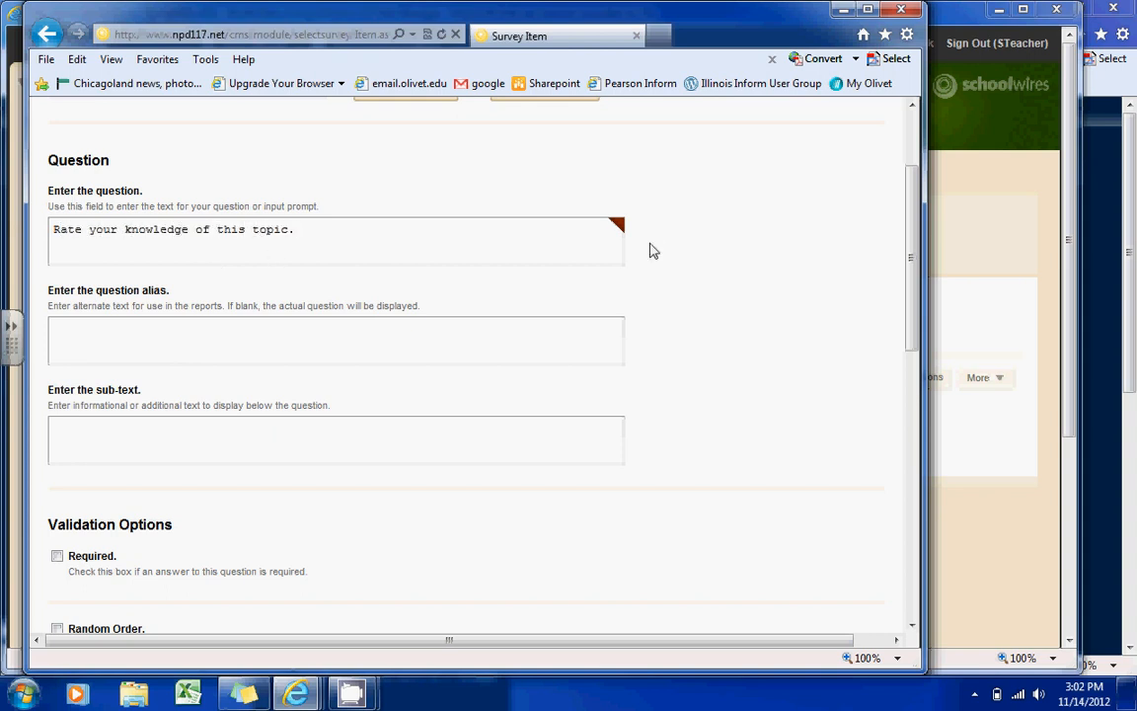
Step: Examine the question's validation options, minimum and maximum response limits, and the five answer entry fields
{"action": "scroll", "coordinate": [914, 259], "scroll_direction": "down", "scroll_amount": 1}
{"action": "scroll", "coordinate": [914, 258], "scroll_direction": "down", "scroll_amount": 3}
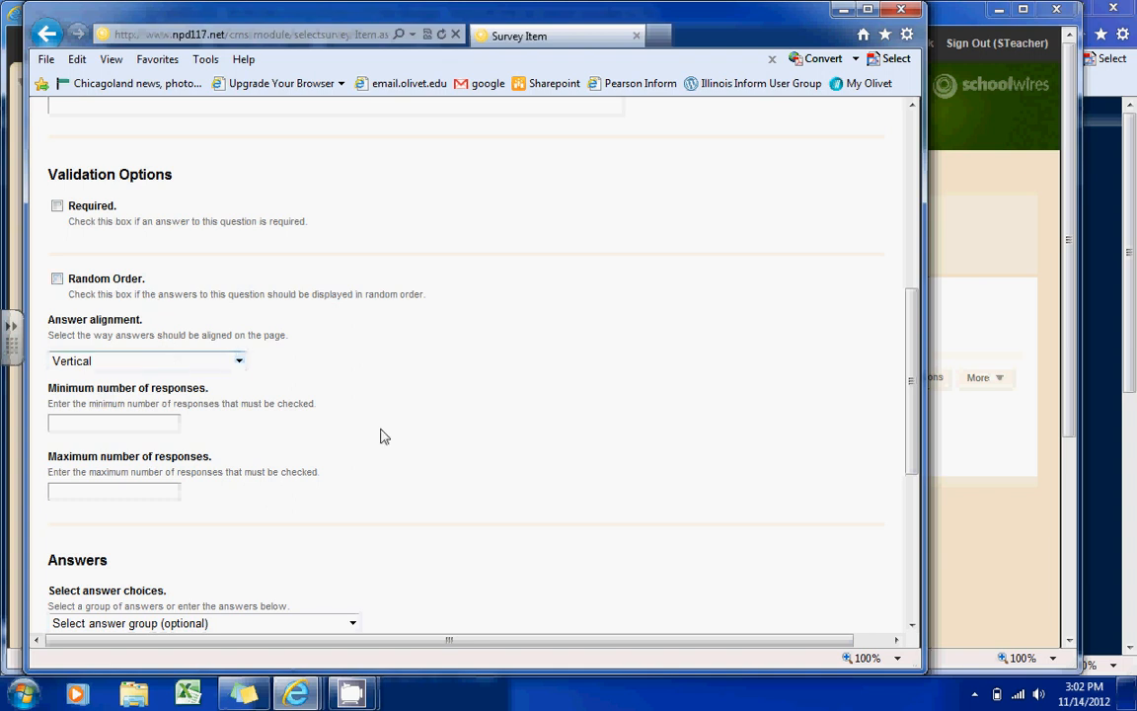
{"action": "left_click", "coordinate": [149, 431]}
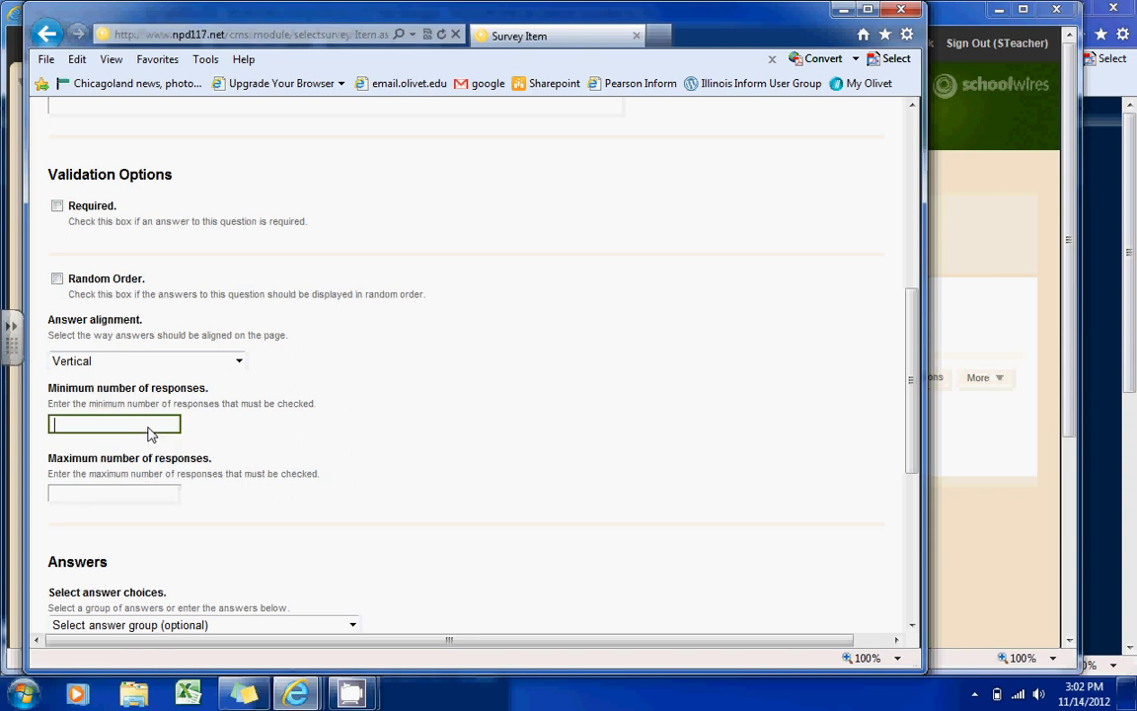
{"action": "left_click", "coordinate": [130, 493]}
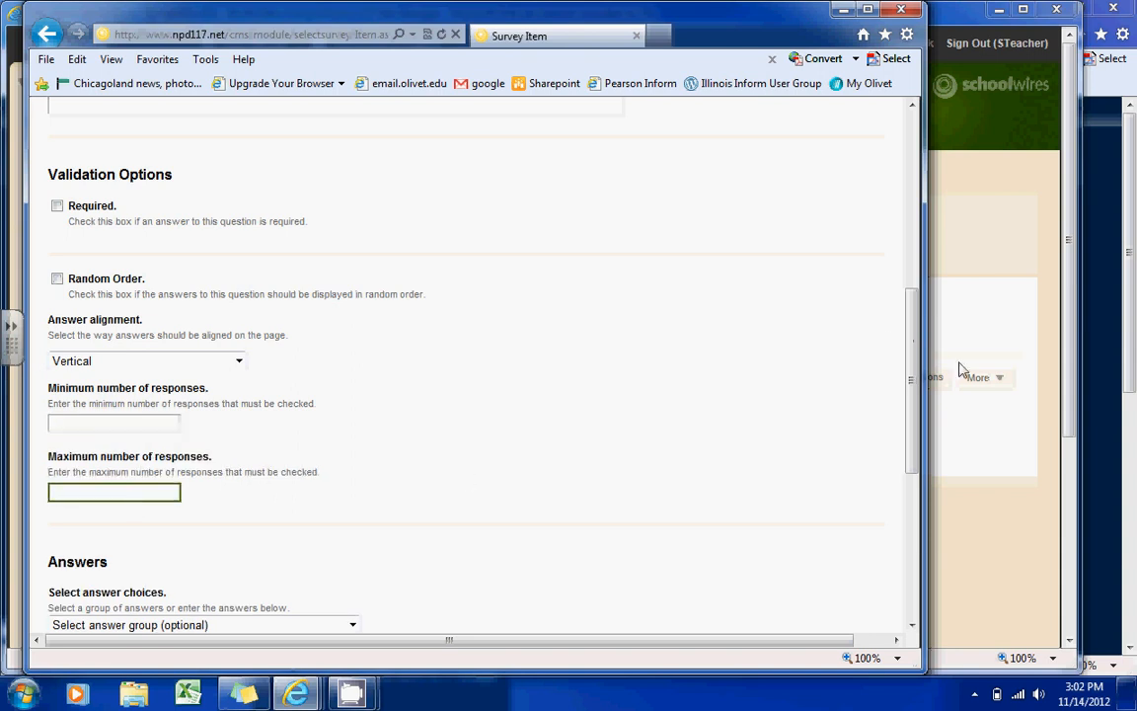
{"action": "left_click_drag", "start_coordinate": [914, 375], "coordinate": [912, 495]}
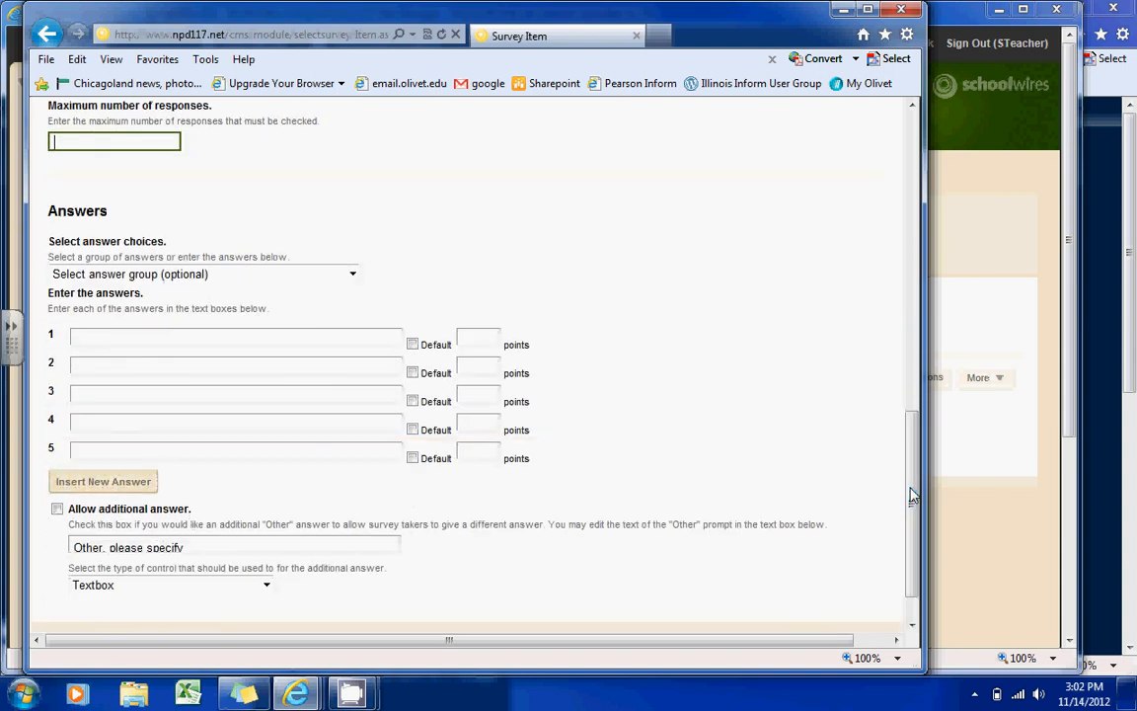
{"action": "left_click", "coordinate": [165, 335]}
{"action": "left_click", "coordinate": [156, 365]}
{"action": "left_click", "coordinate": [141, 395]}
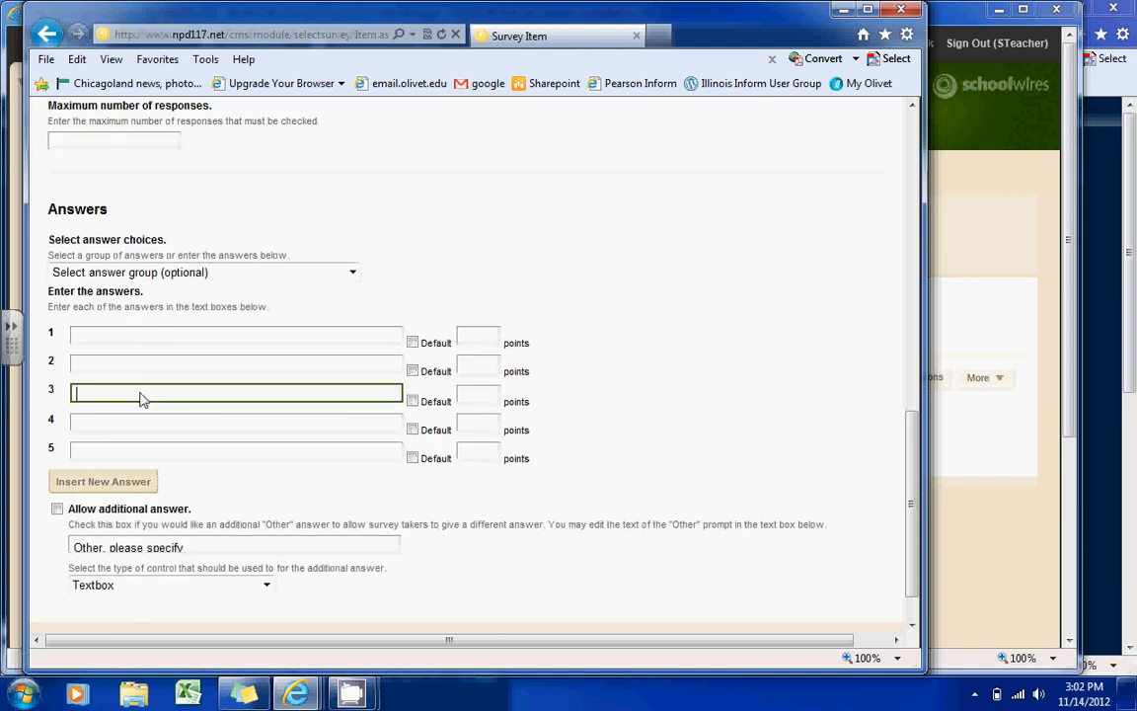
{"action": "left_click", "coordinate": [133, 424]}
{"action": "left_click", "coordinate": [118, 446]}
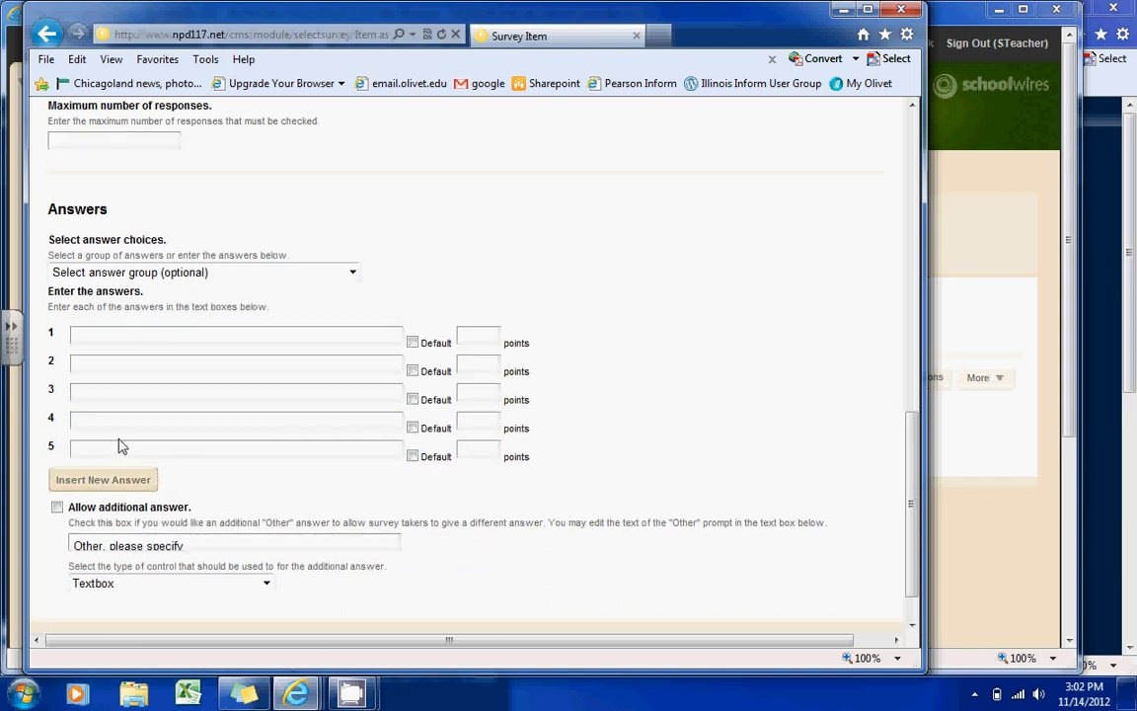
{"action": "left_click", "coordinate": [116, 336]}
{"action": "left_click", "coordinate": [111, 365]}
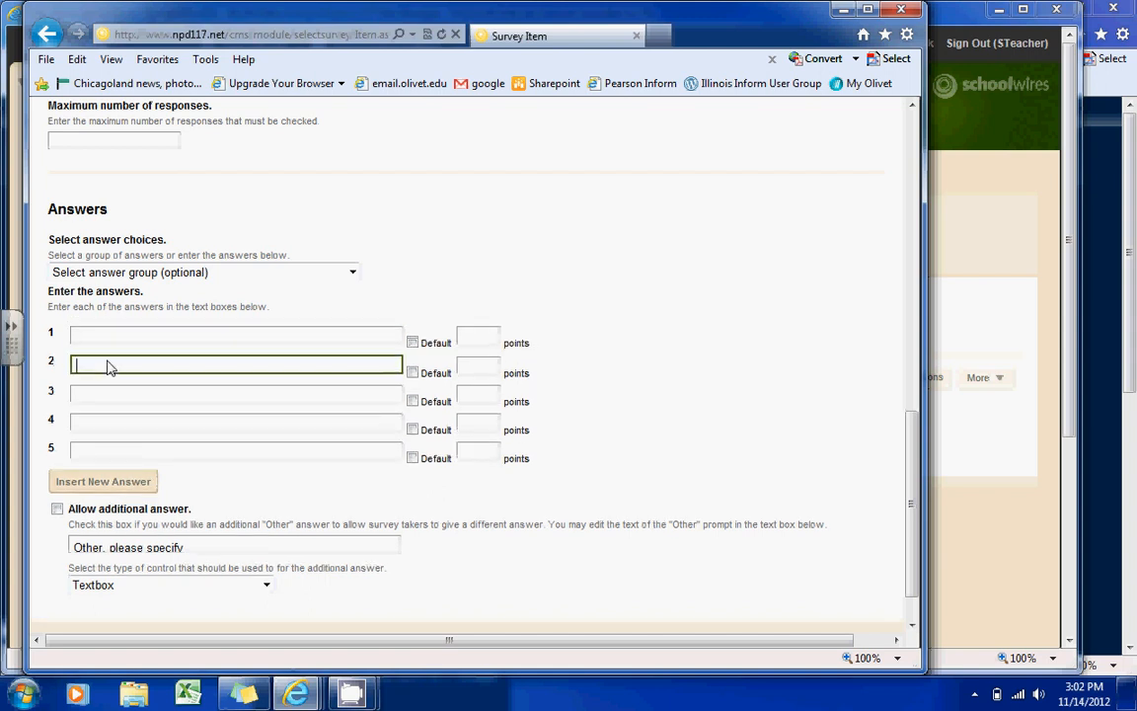
{"action": "left_click", "coordinate": [106, 395]}
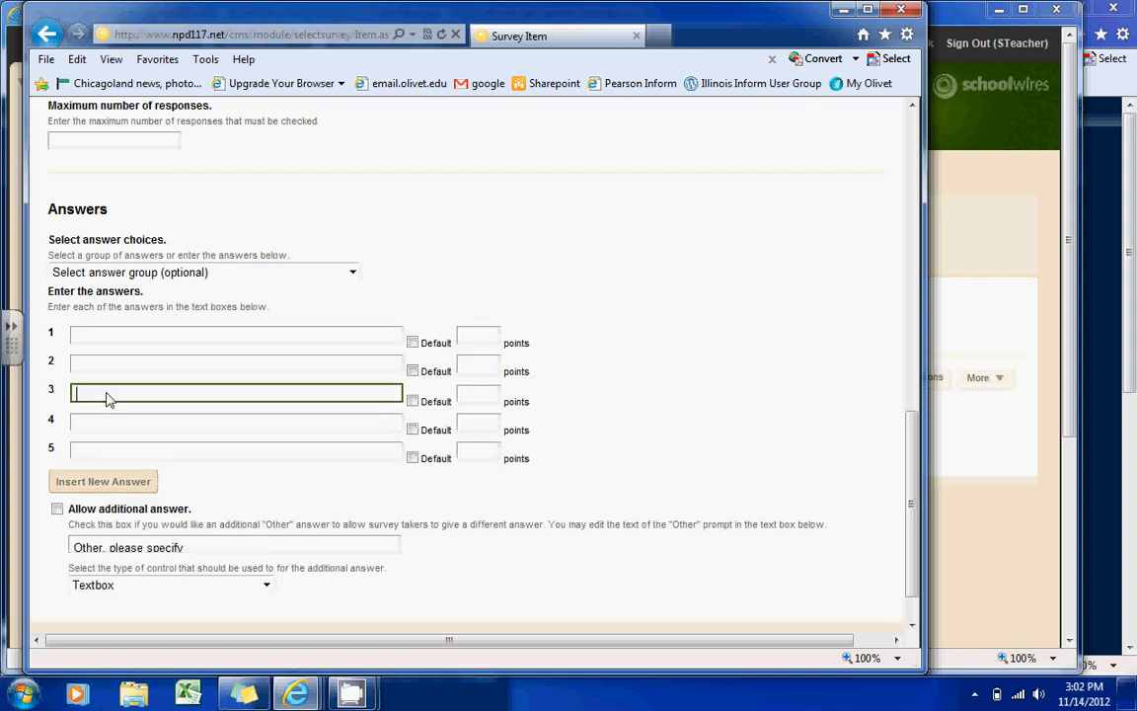
Step: Fill the rating question's answers with the Excellent - Poor group, without an additional answer, and save the item
{"action": "left_click", "coordinate": [142, 274]}
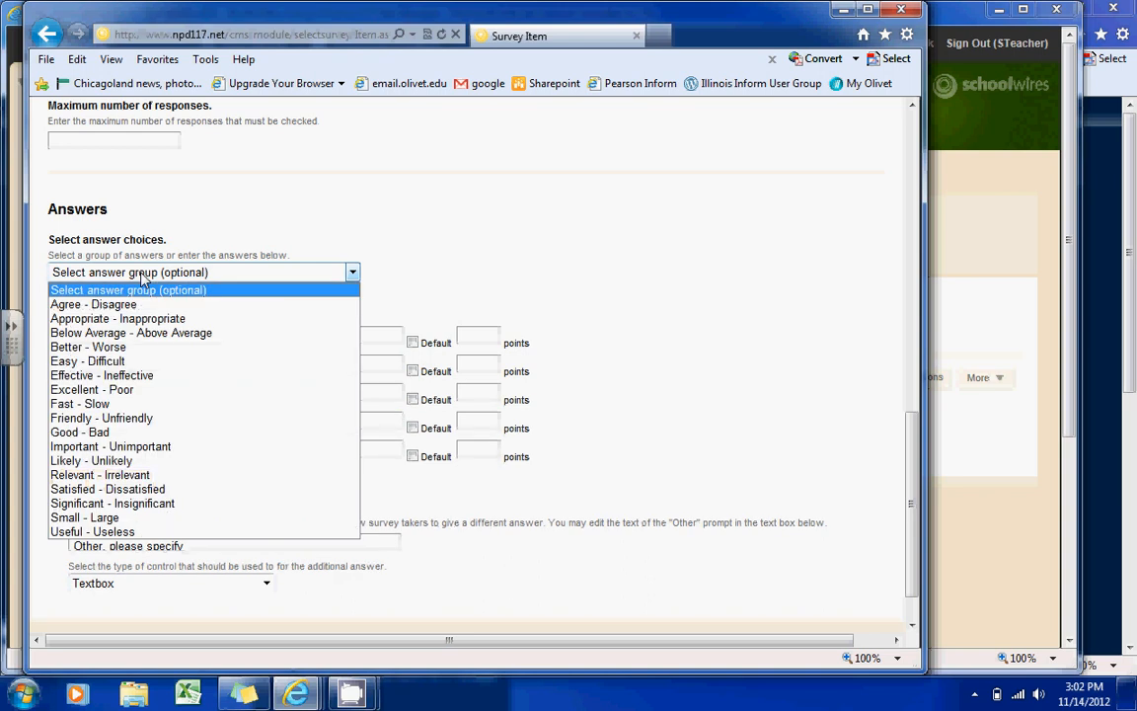
{"action": "left_click", "coordinate": [130, 391]}
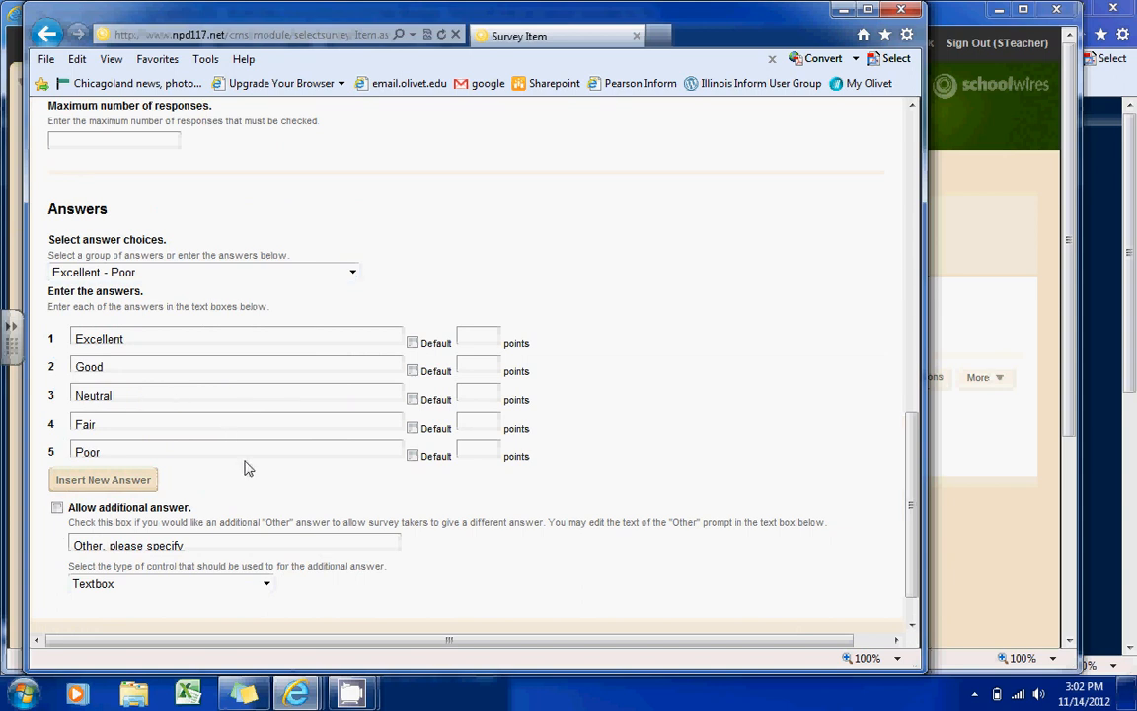
{"action": "left_click", "coordinate": [129, 485]}
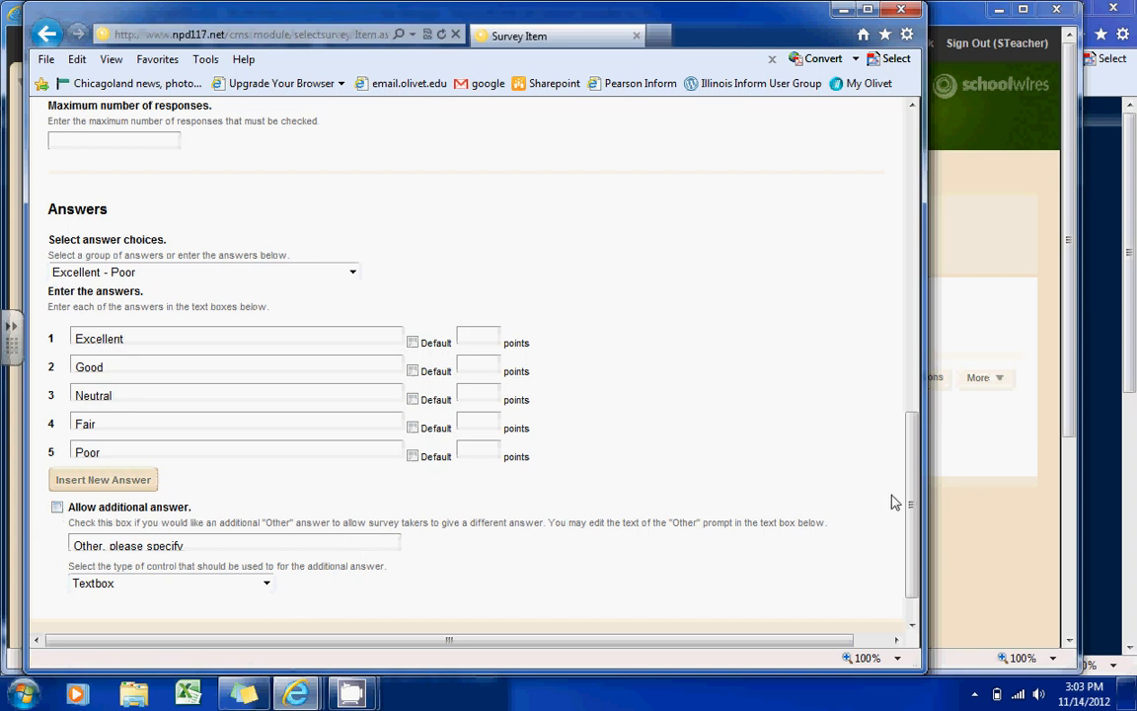
{"action": "scroll", "coordinate": [820, 457], "scroll_direction": "down", "scroll_amount": 2}
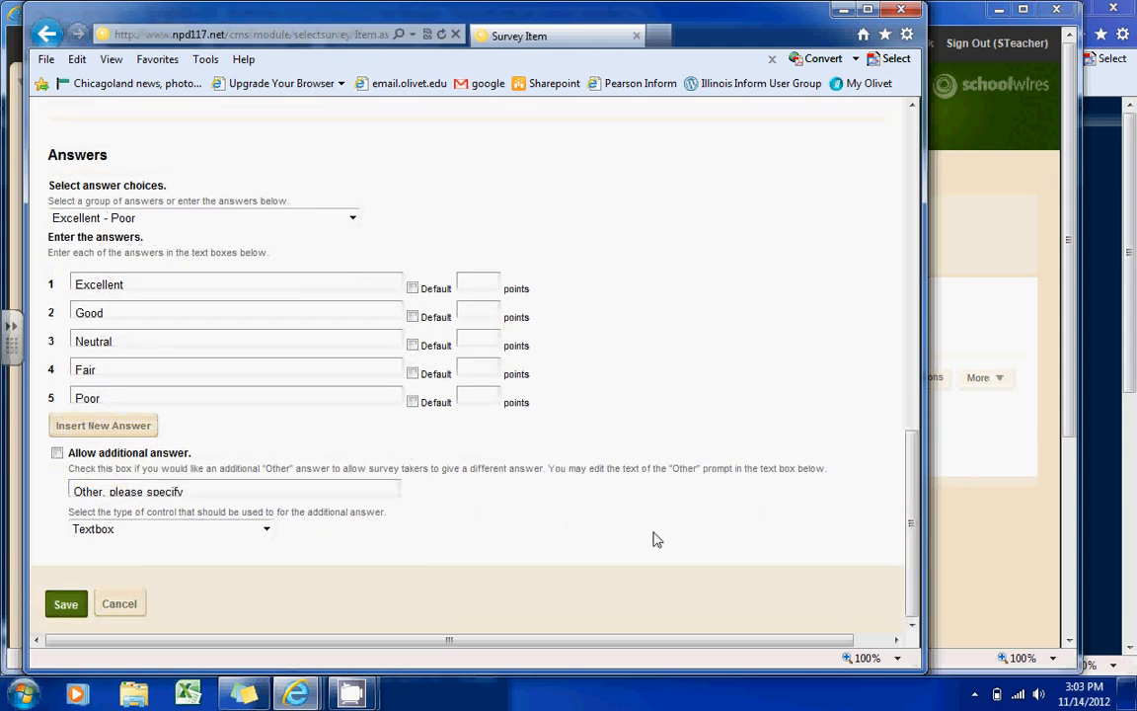
{"action": "left_click", "coordinate": [67, 605]}
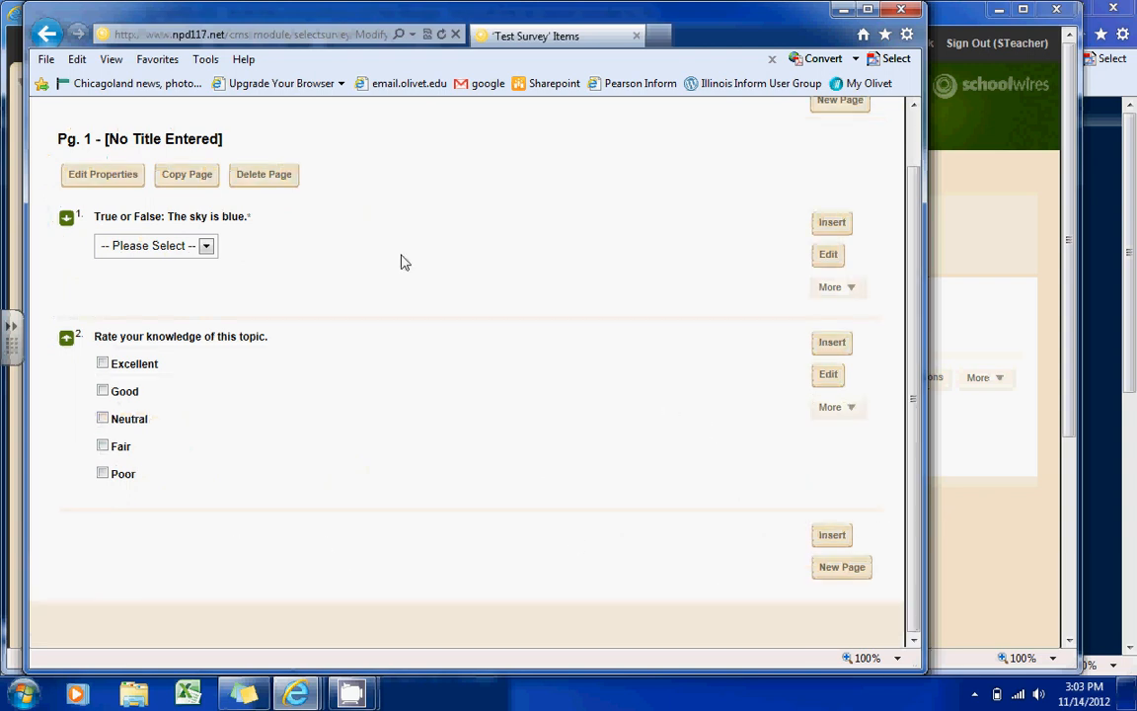
Step: Title survey page 1 "Test Survey Page 1", add the introduction "Please complete this survey", and save the page properties
{"action": "left_click", "coordinate": [103, 179]}
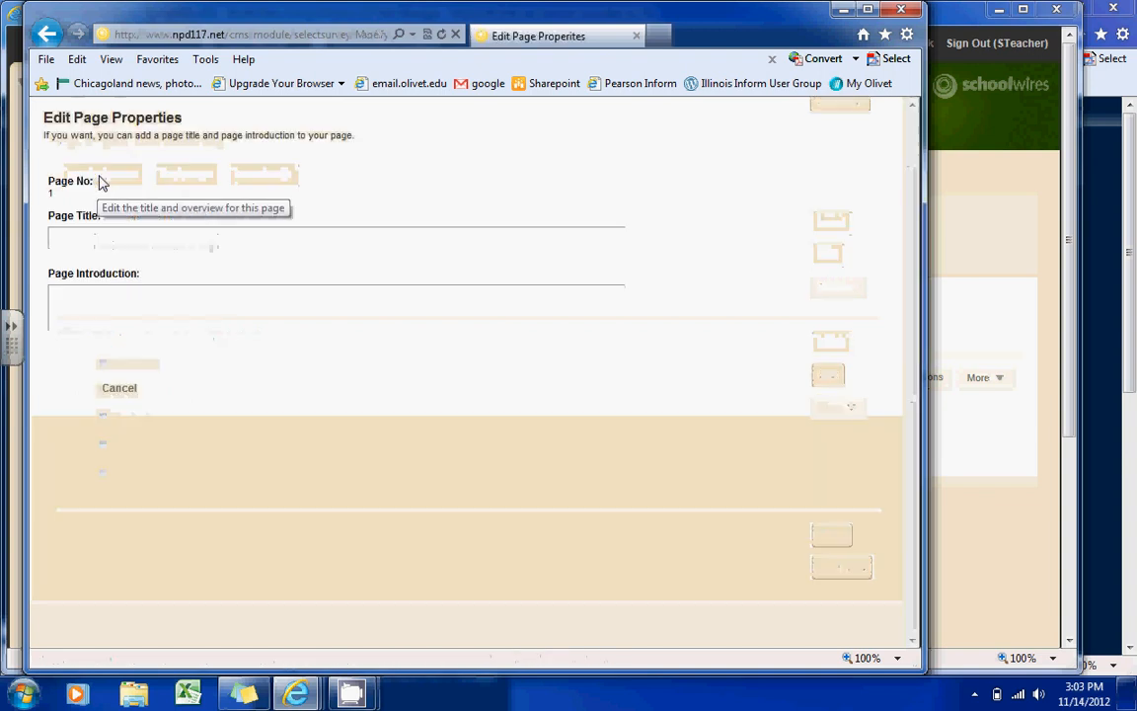
{"action": "left_click", "coordinate": [130, 247]}
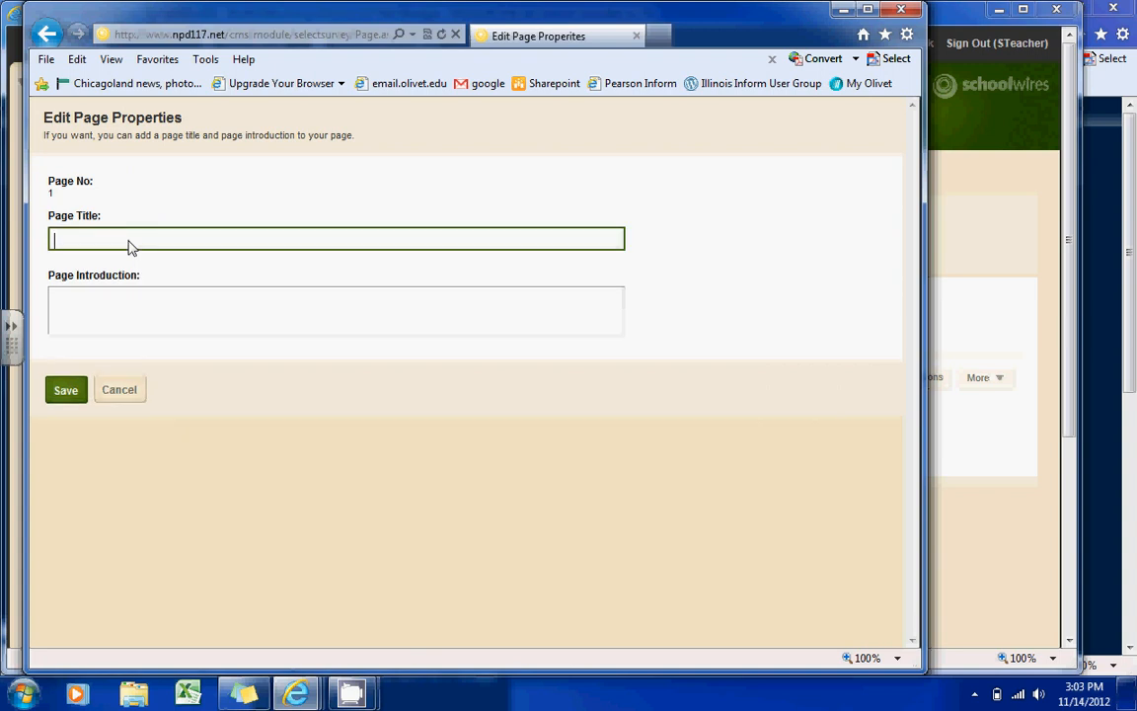
{"action": "type", "text": "Test Survey Page 1"}
{"action": "left_click", "coordinate": [135, 314]}
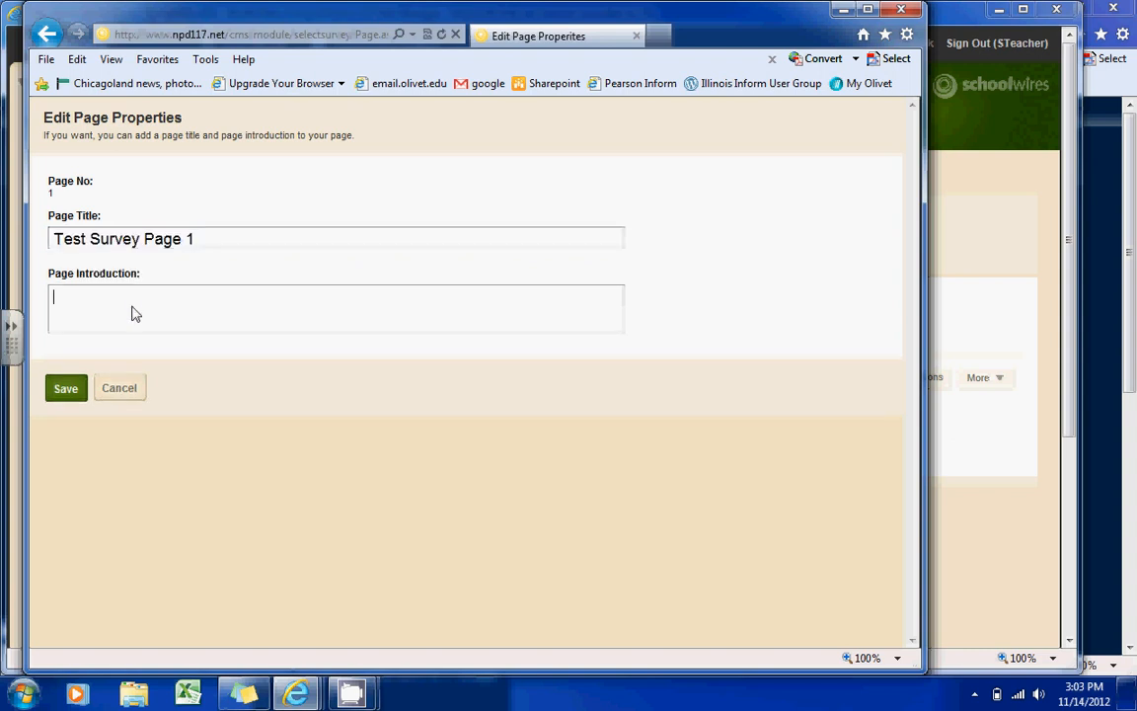
{"action": "type", "text": "Please complete this survey"}
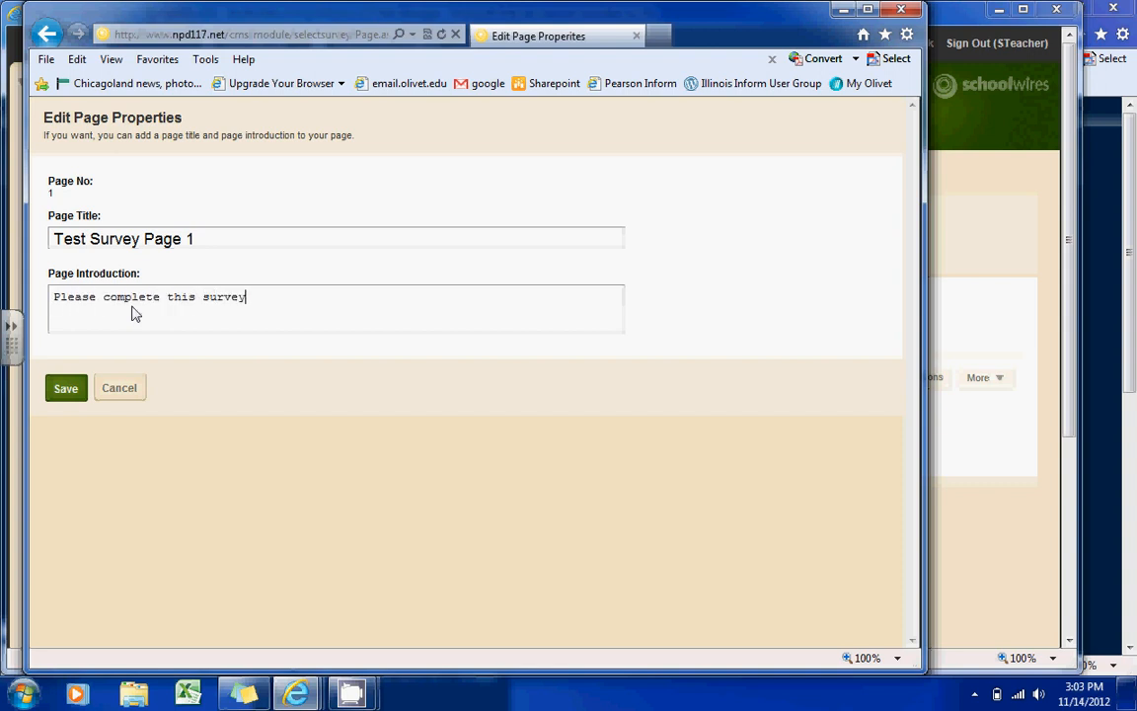
{"action": "left_click", "coordinate": [68, 396]}
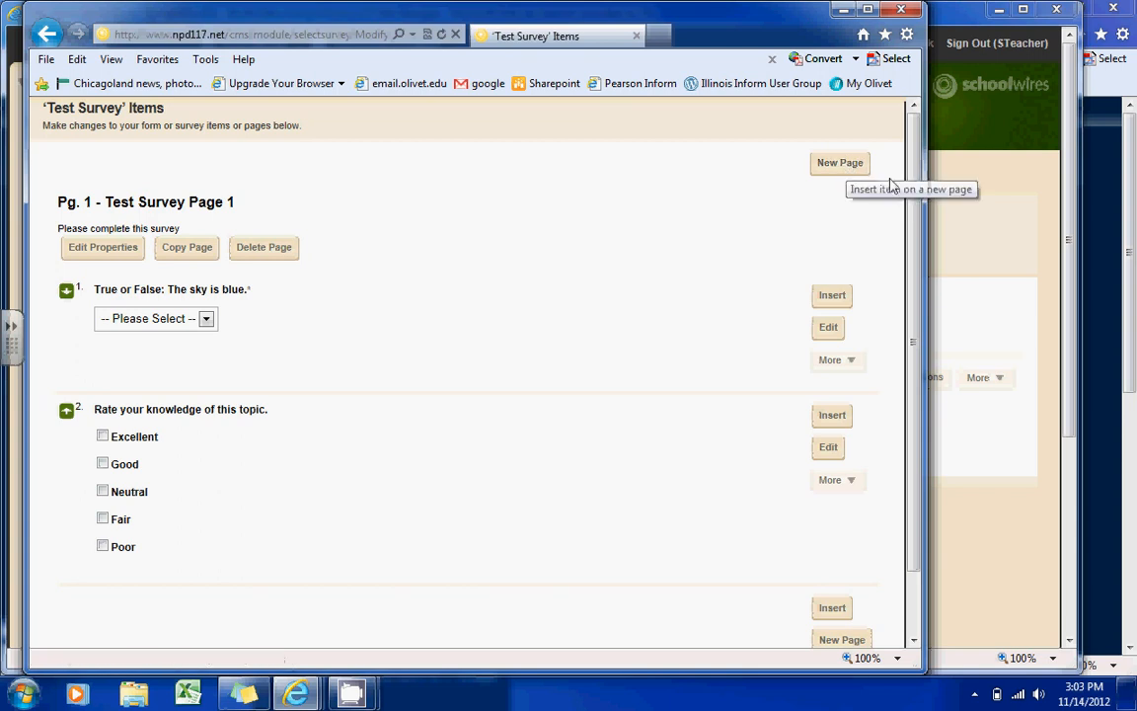
Step: Review the finished page, close the survey item editor, and switch Test Survey from inactive to active
{"action": "scroll", "coordinate": [905, 235], "scroll_direction": "down", "scroll_amount": 1}
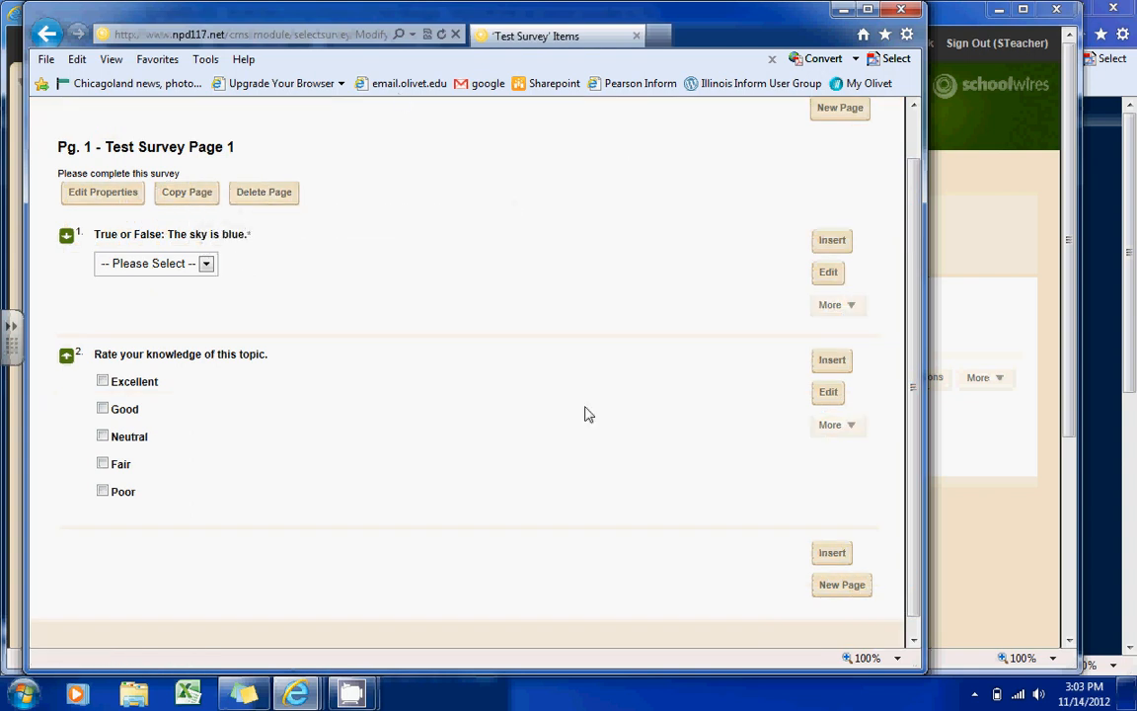
{"action": "left_click", "coordinate": [901, 12]}
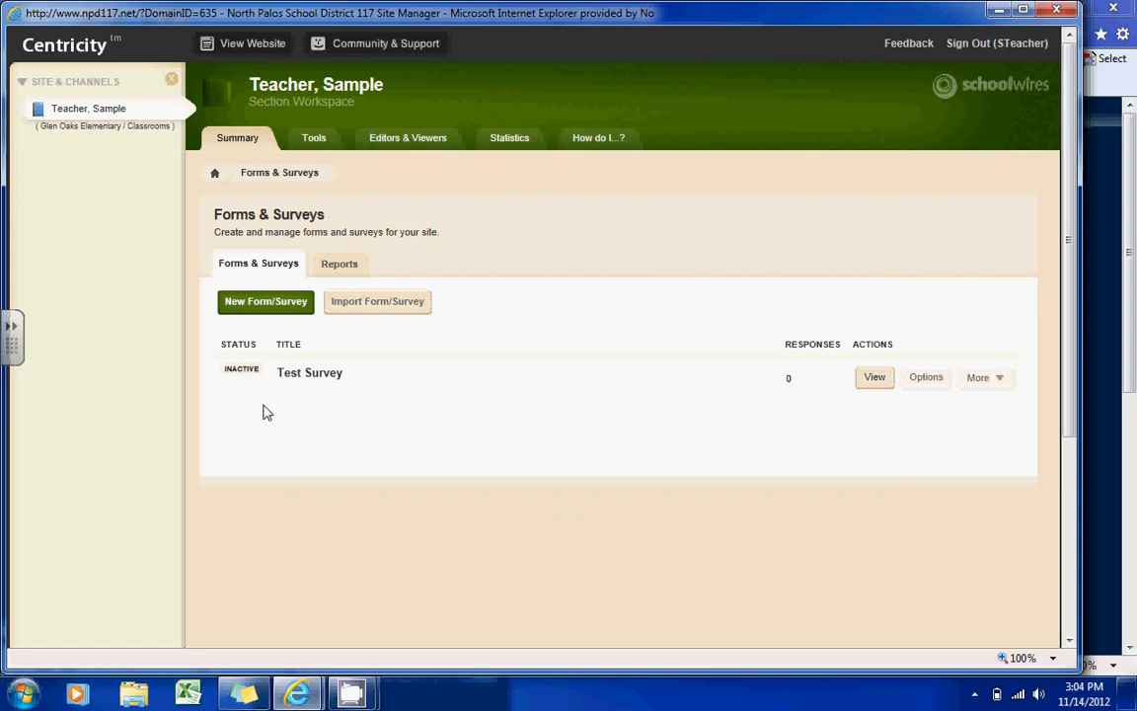
{"action": "left_click", "coordinate": [240, 371]}
Step: View Test Survey as respondents see it, select its web address, and close the survey window
{"action": "left_click", "coordinate": [875, 377]}
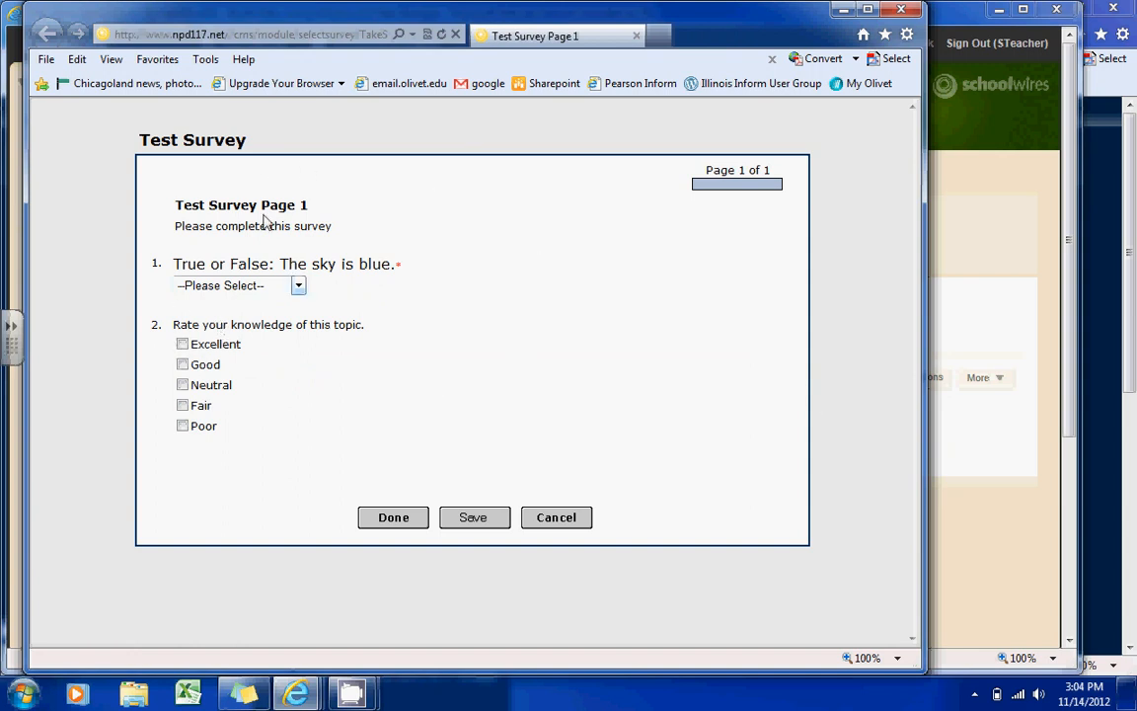
{"action": "left_click", "coordinate": [225, 35]}
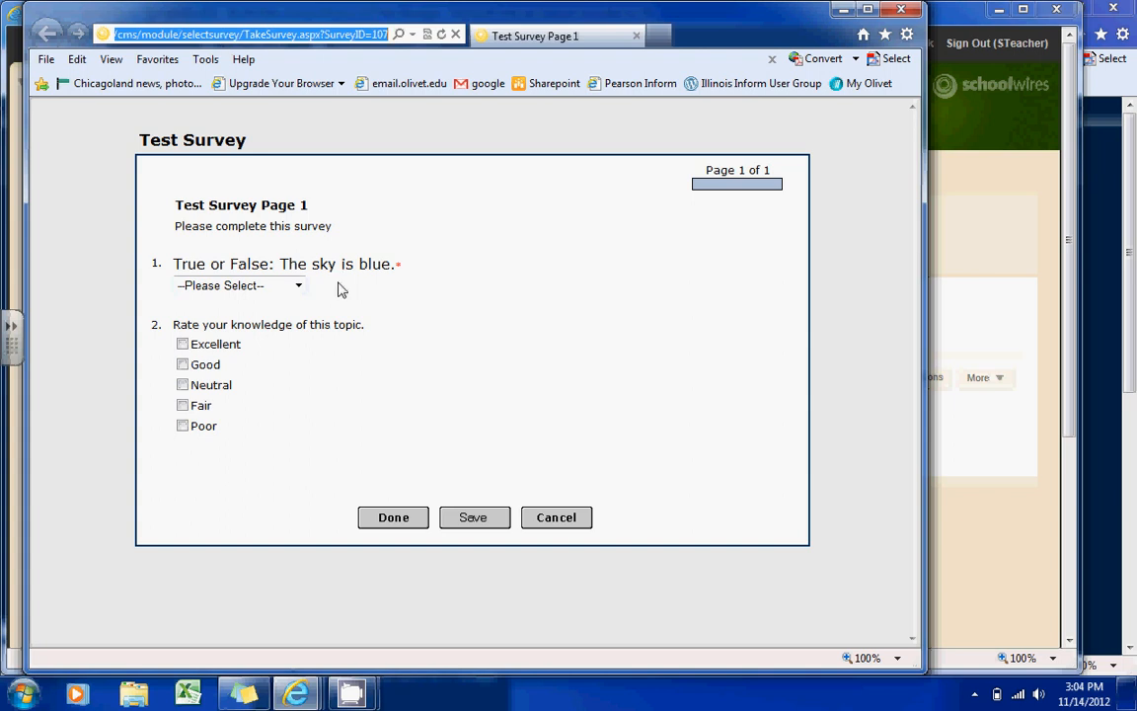
{"action": "left_click", "coordinate": [896, 10]}
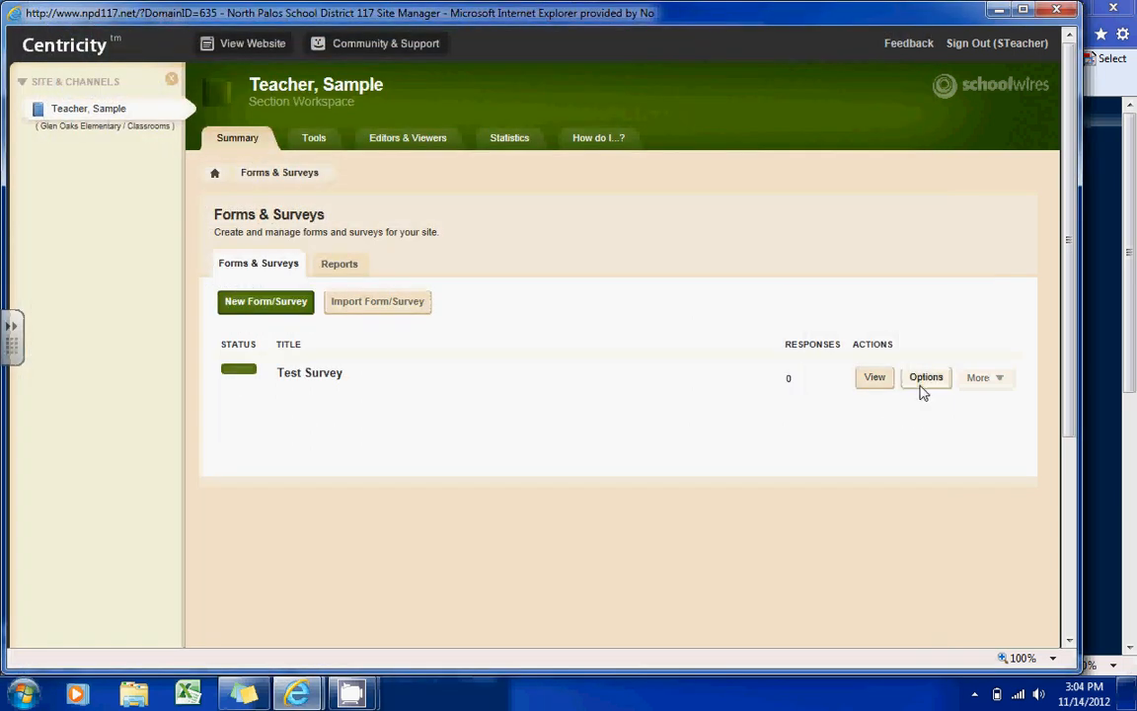
Step: Open Test Survey's options and check the general settings, including the status choices and the start and end dates
{"action": "left_click", "coordinate": [923, 380]}
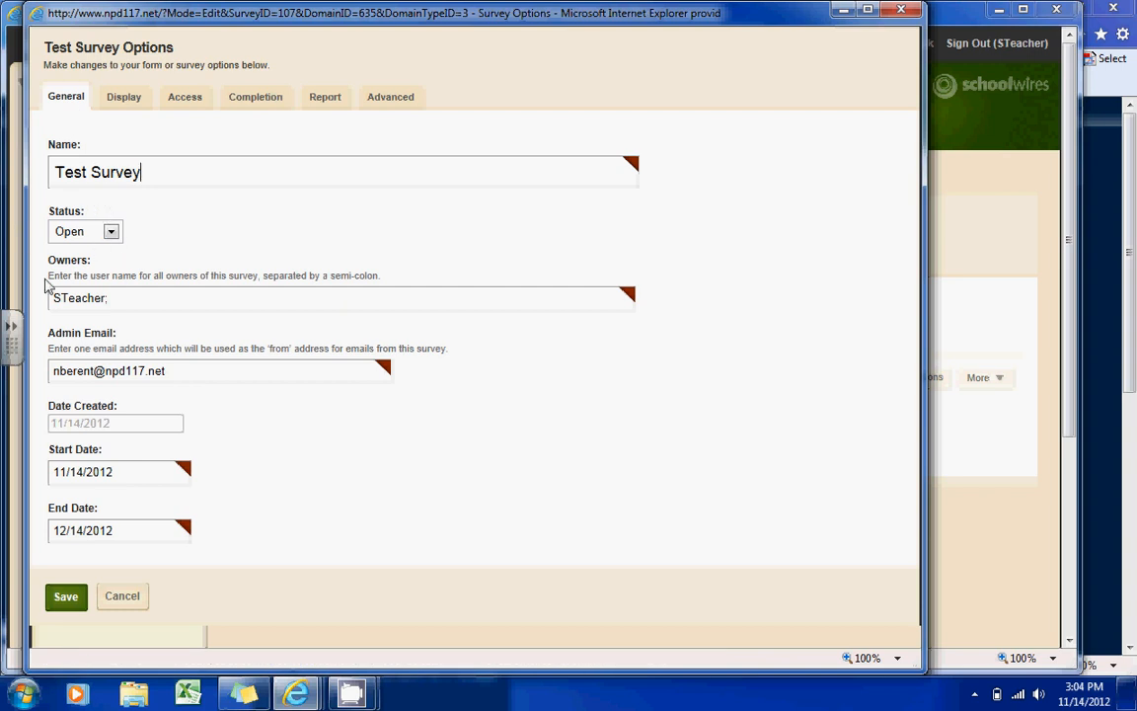
{"action": "left_click", "coordinate": [109, 233]}
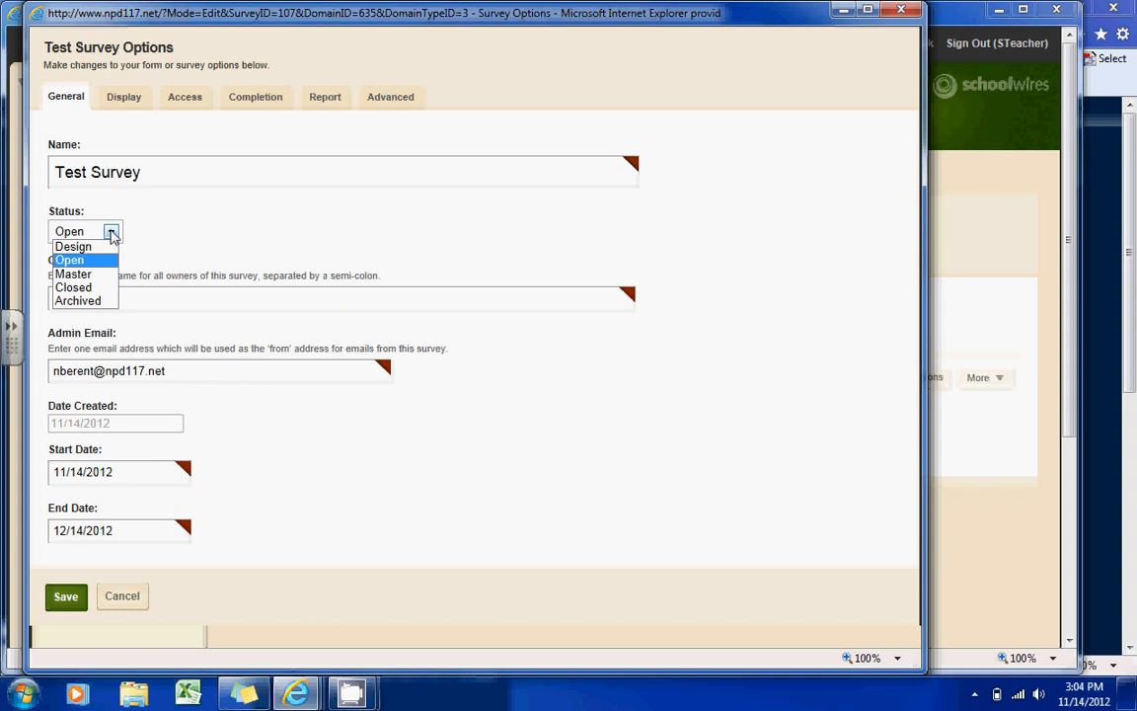
{"action": "left_click", "coordinate": [156, 207]}
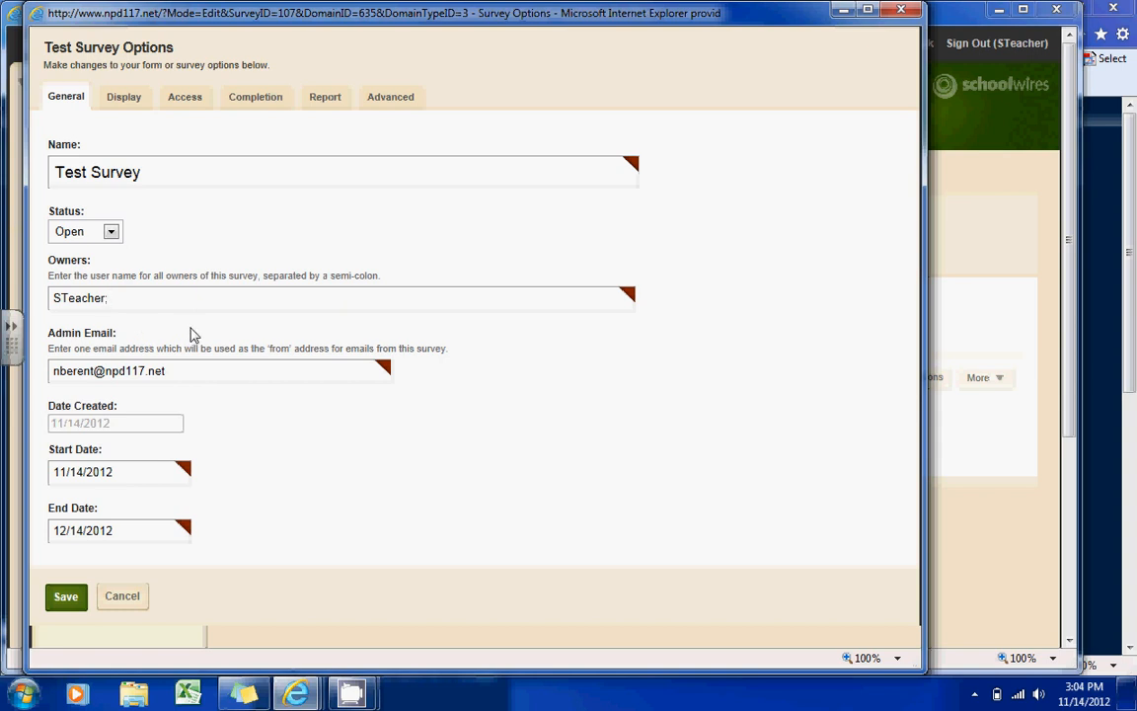
{"action": "left_click", "coordinate": [153, 482]}
{"action": "left_click", "coordinate": [232, 533]}
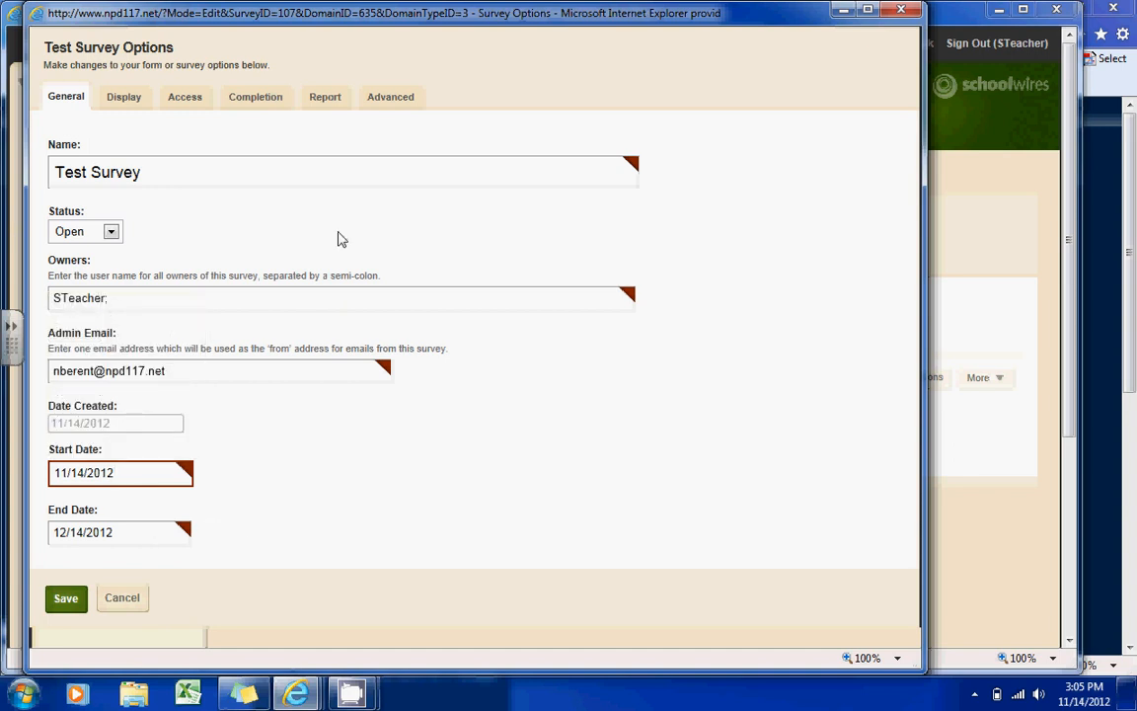
Step: Examine the survey's display and access settings, keeping authentication at Anonymous
{"action": "left_click", "coordinate": [131, 103]}
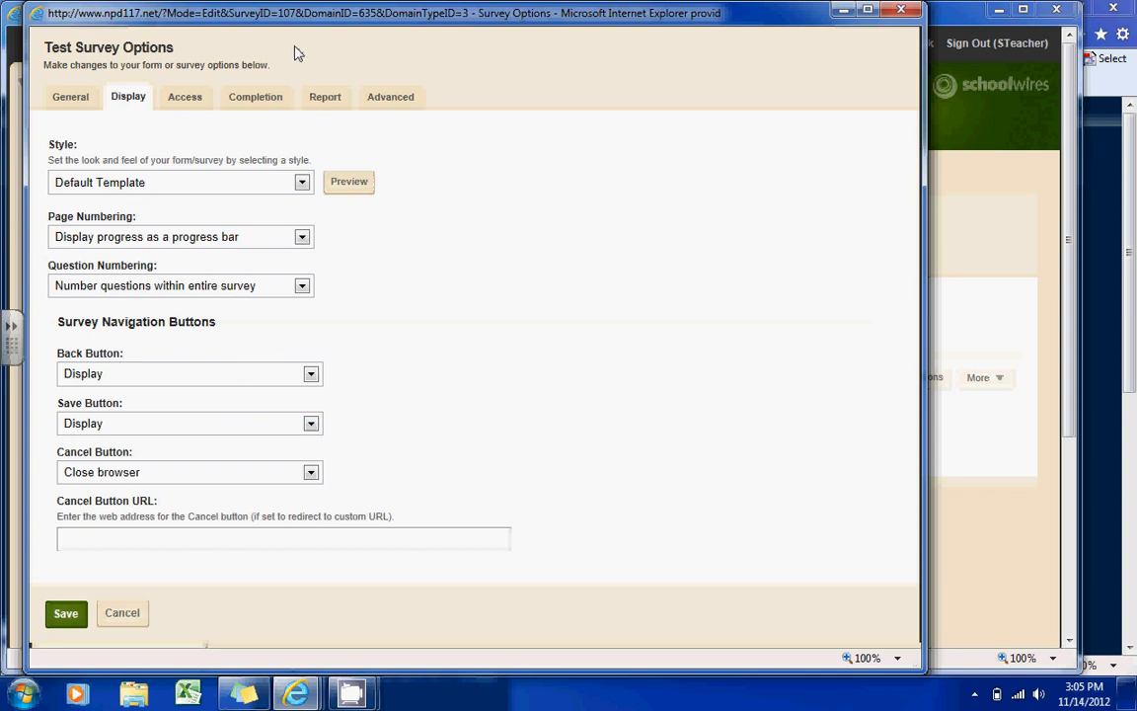
{"action": "left_click", "coordinate": [202, 103]}
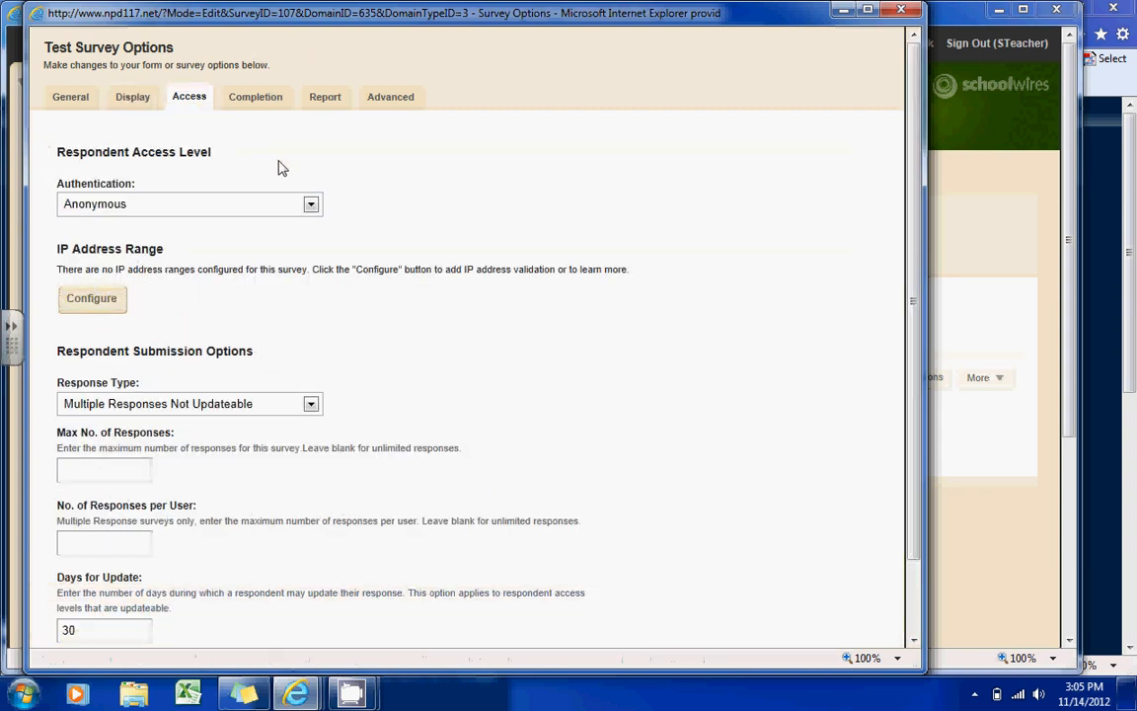
{"action": "left_click", "coordinate": [250, 207]}
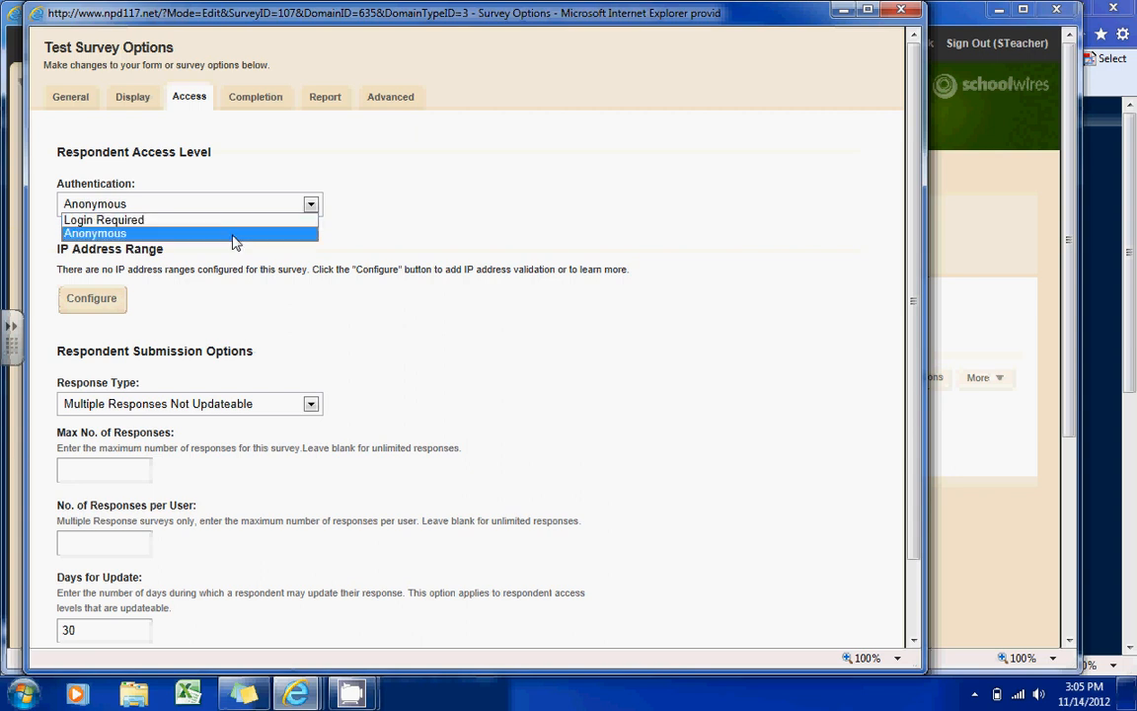
{"action": "left_click", "coordinate": [275, 234]}
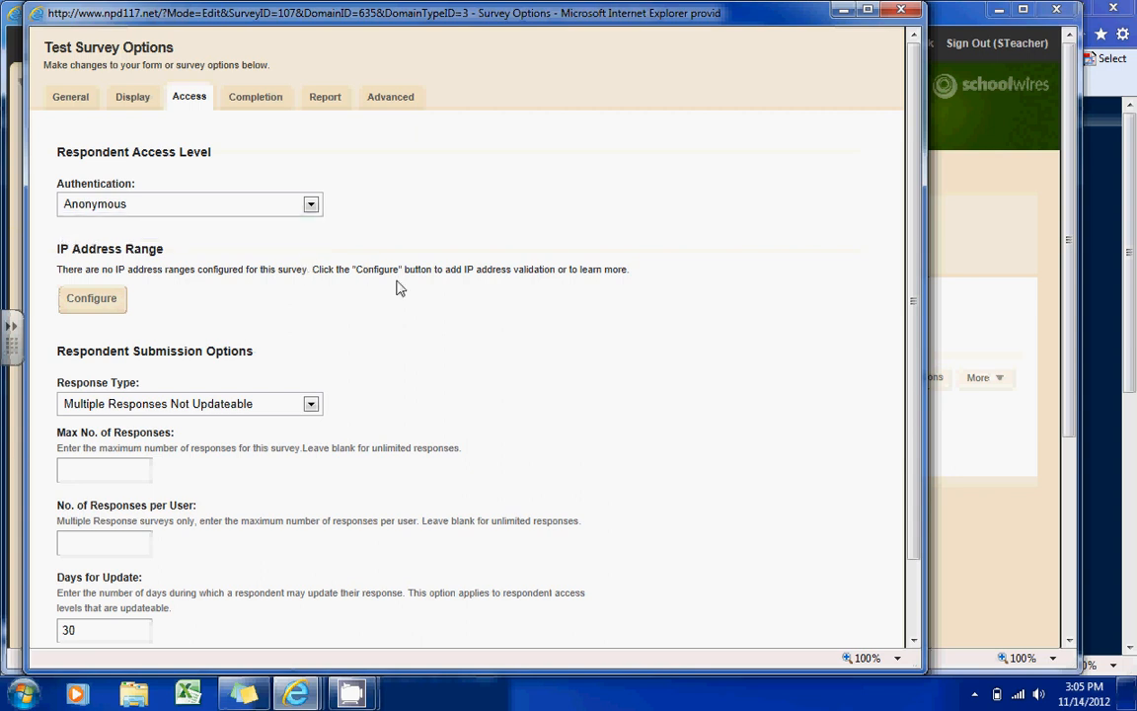
{"action": "scroll", "coordinate": [918, 324], "scroll_direction": "down", "scroll_amount": 3}
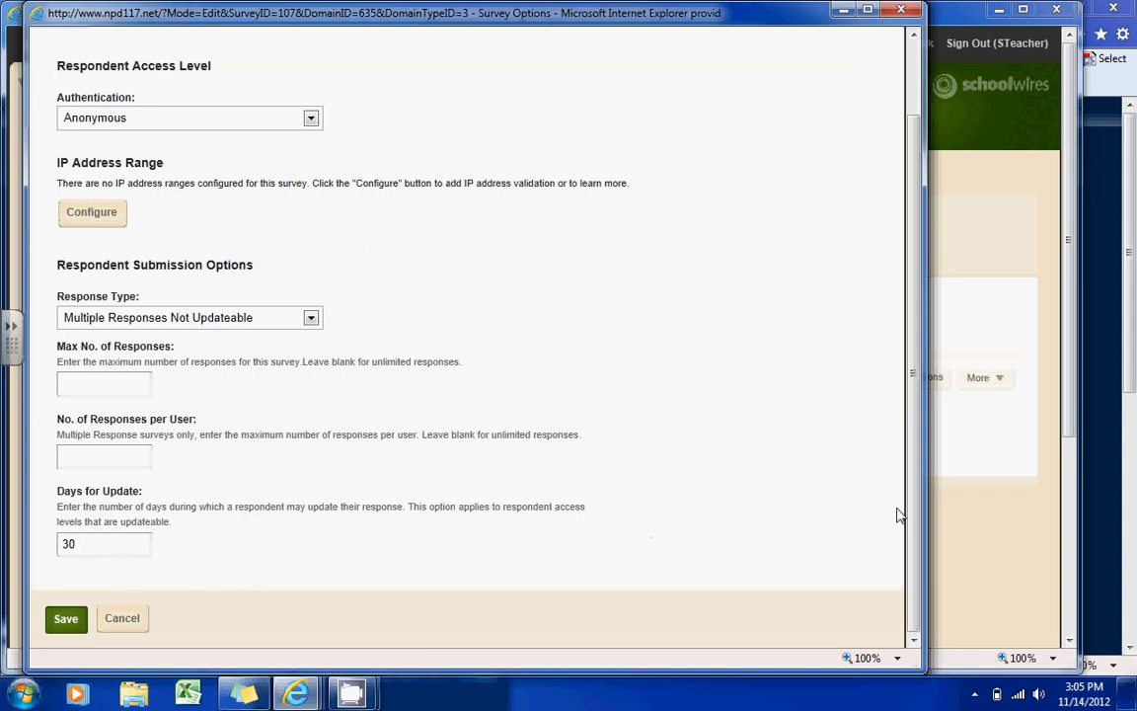
{"action": "left_click_drag", "start_coordinate": [915, 525], "coordinate": [915, 439]}
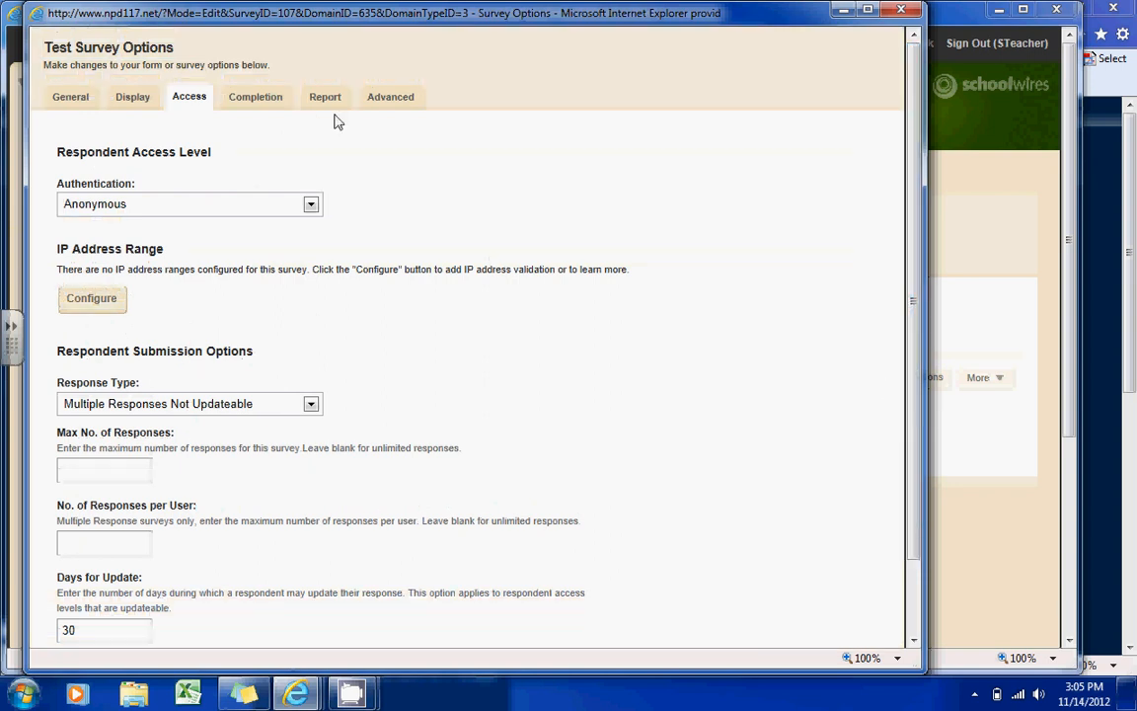
Step: Check the completion and report settings, keep Bar Graph as the report format, and save the survey options
{"action": "left_click", "coordinate": [245, 103]}
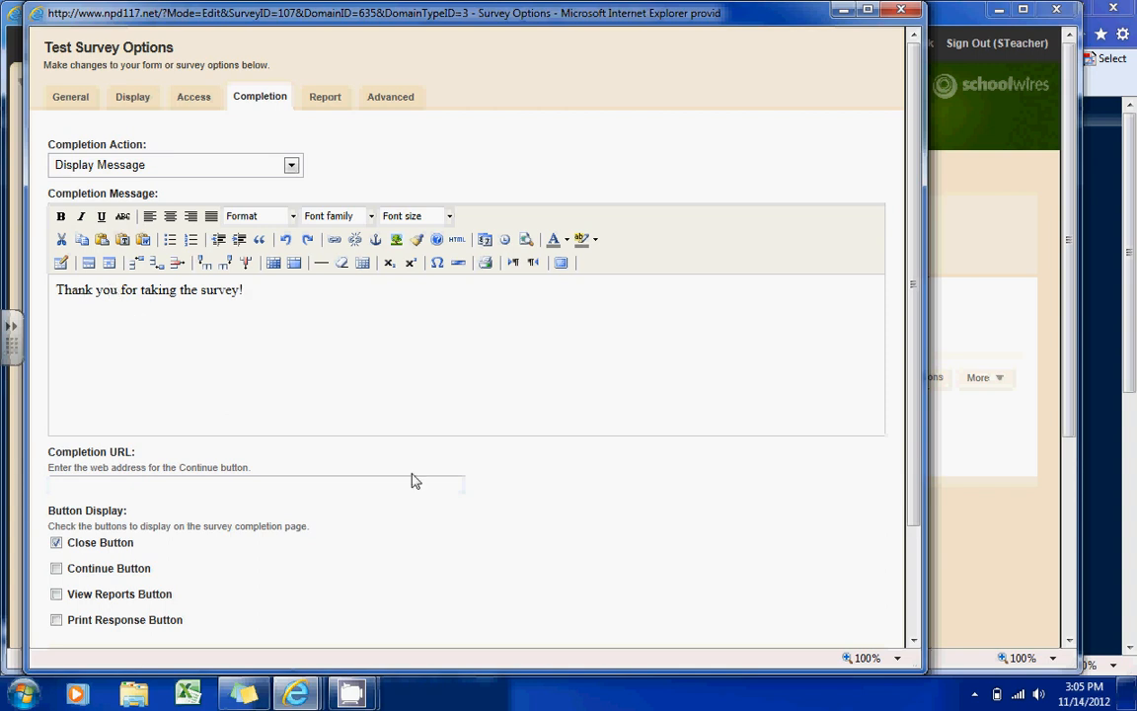
{"action": "left_click", "coordinate": [343, 101]}
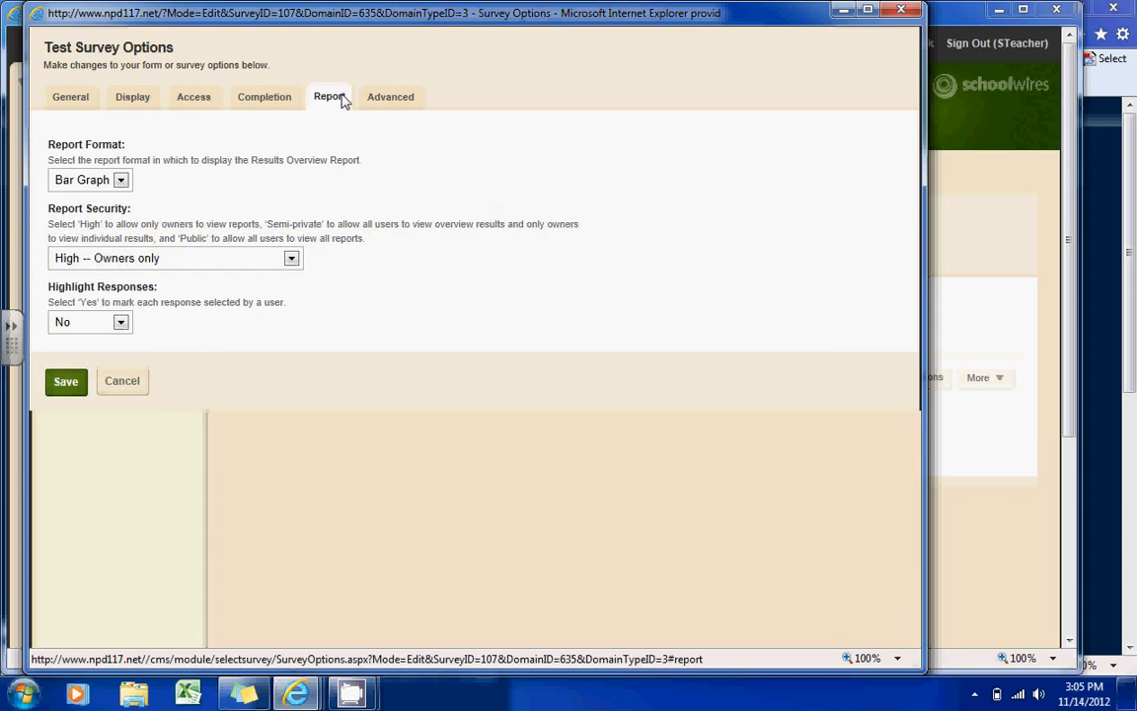
{"action": "left_click", "coordinate": [120, 182]}
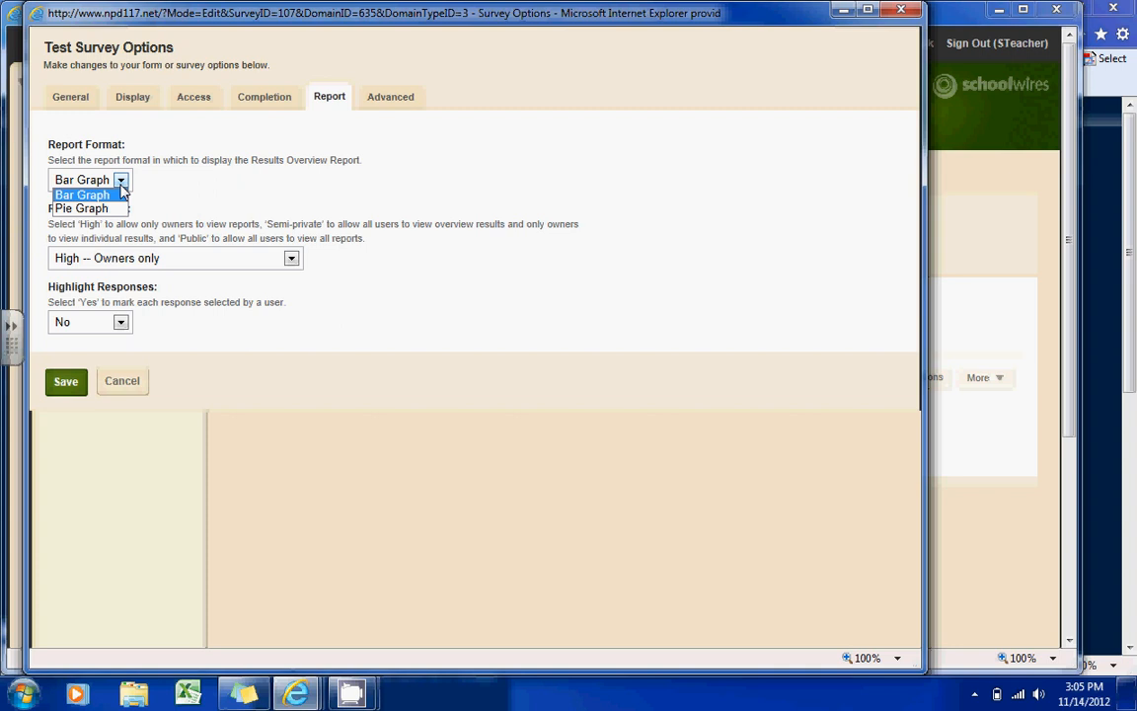
{"action": "left_click", "coordinate": [195, 206]}
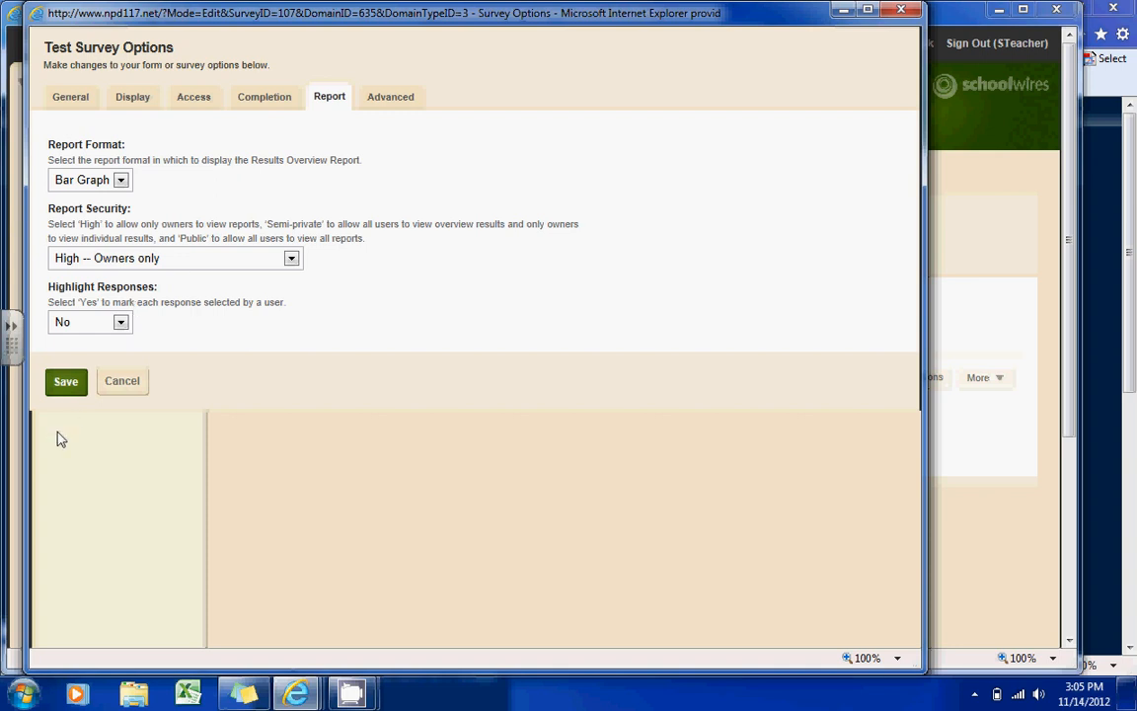
{"action": "left_click", "coordinate": [67, 382]}
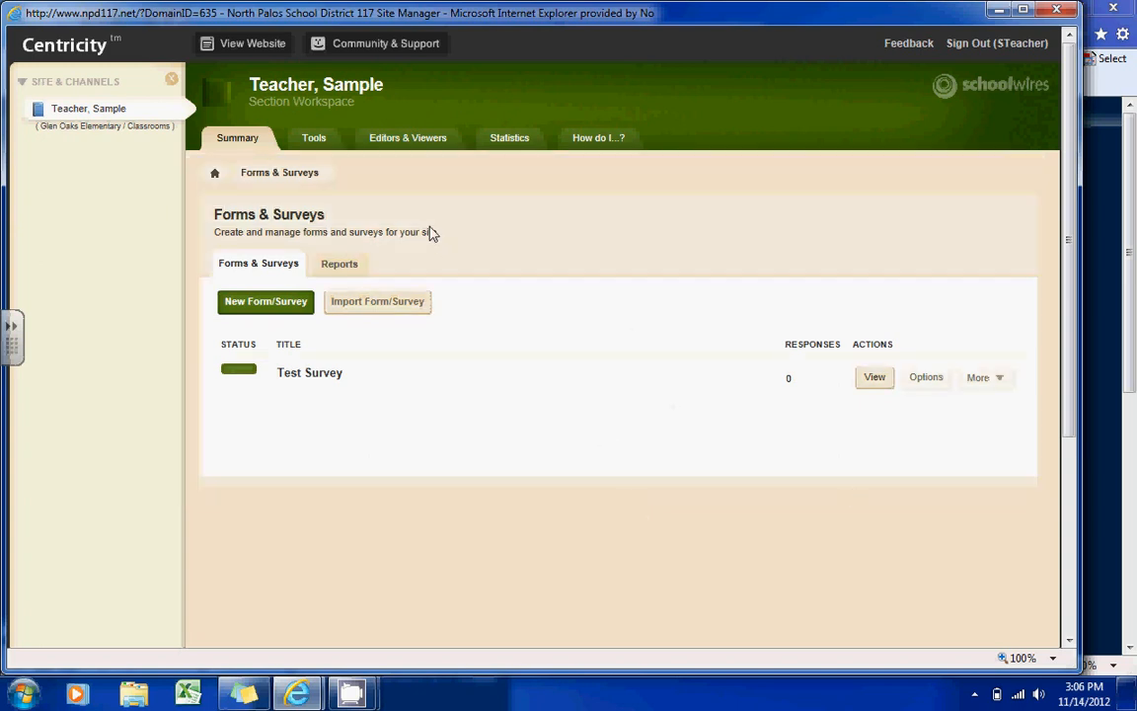
Step: Open the survey reports and check which surveys can be selected for a report
{"action": "left_click", "coordinate": [341, 264]}
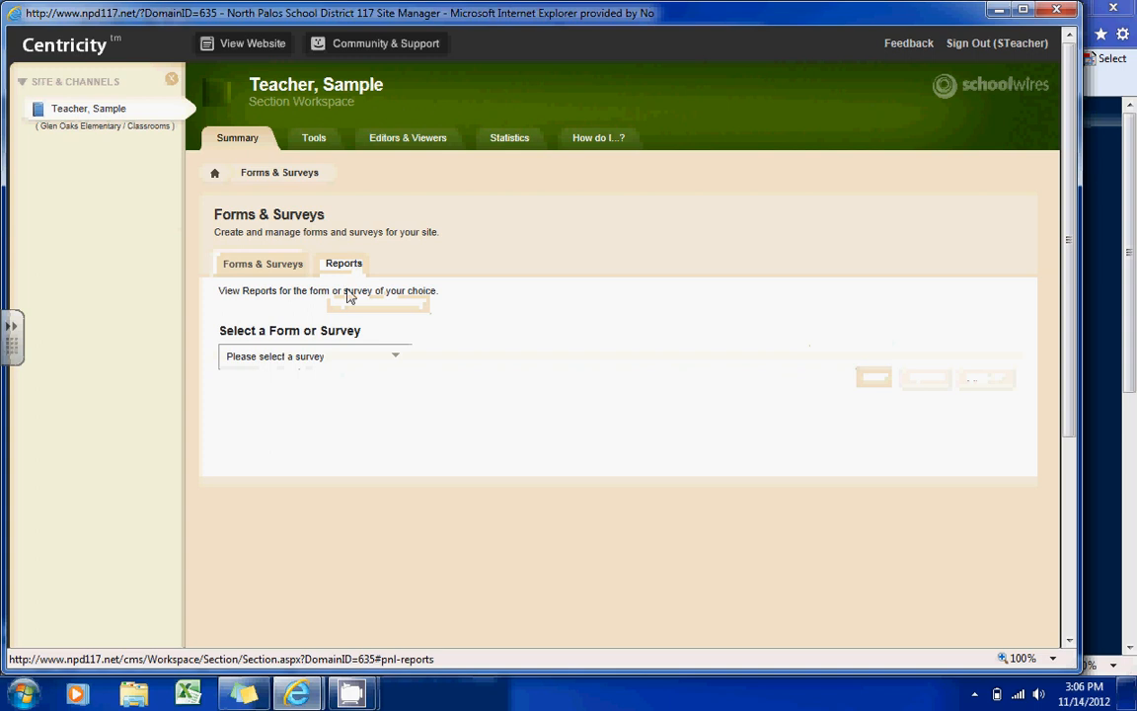
{"action": "left_click", "coordinate": [331, 363]}
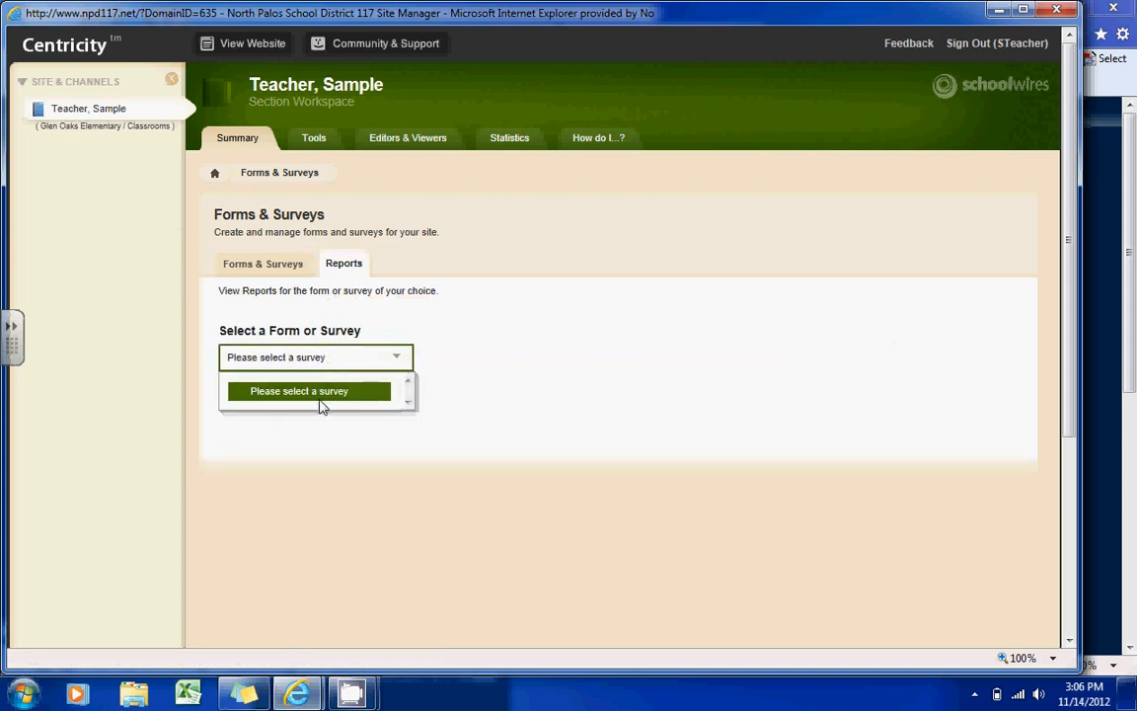
{"action": "left_click", "coordinate": [321, 391]}
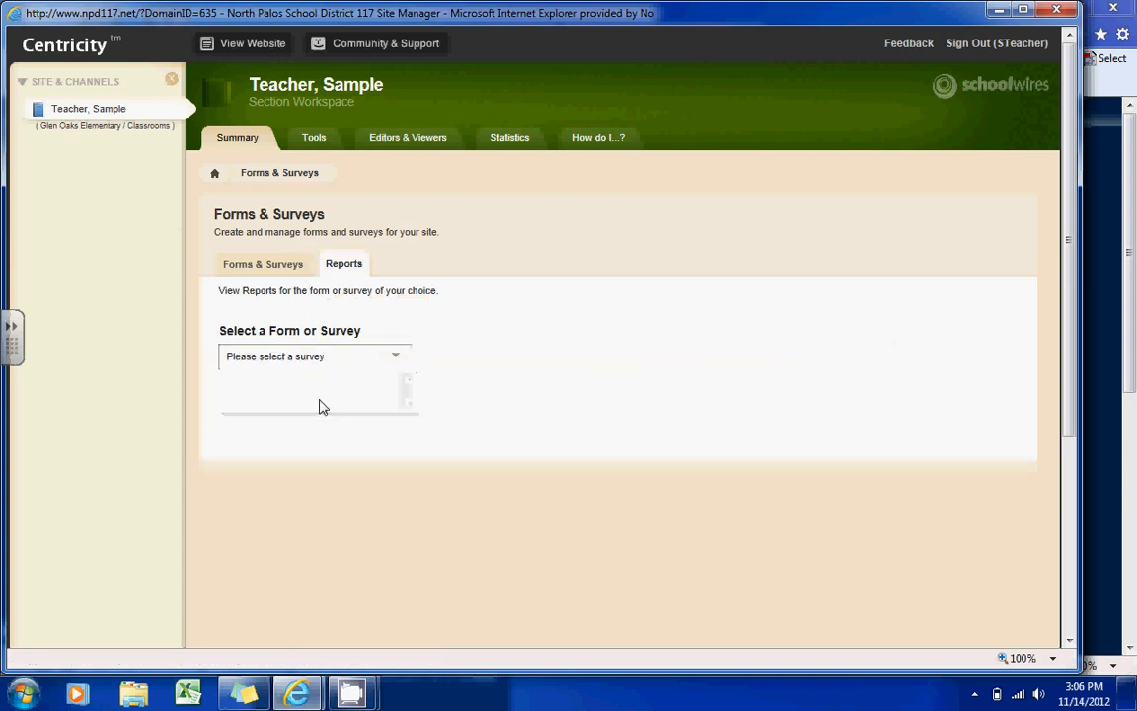
Step: Open Test Survey from the survey list, answer True and Excellent to its two questions, and submit the response
{"action": "left_click", "coordinate": [284, 267]}
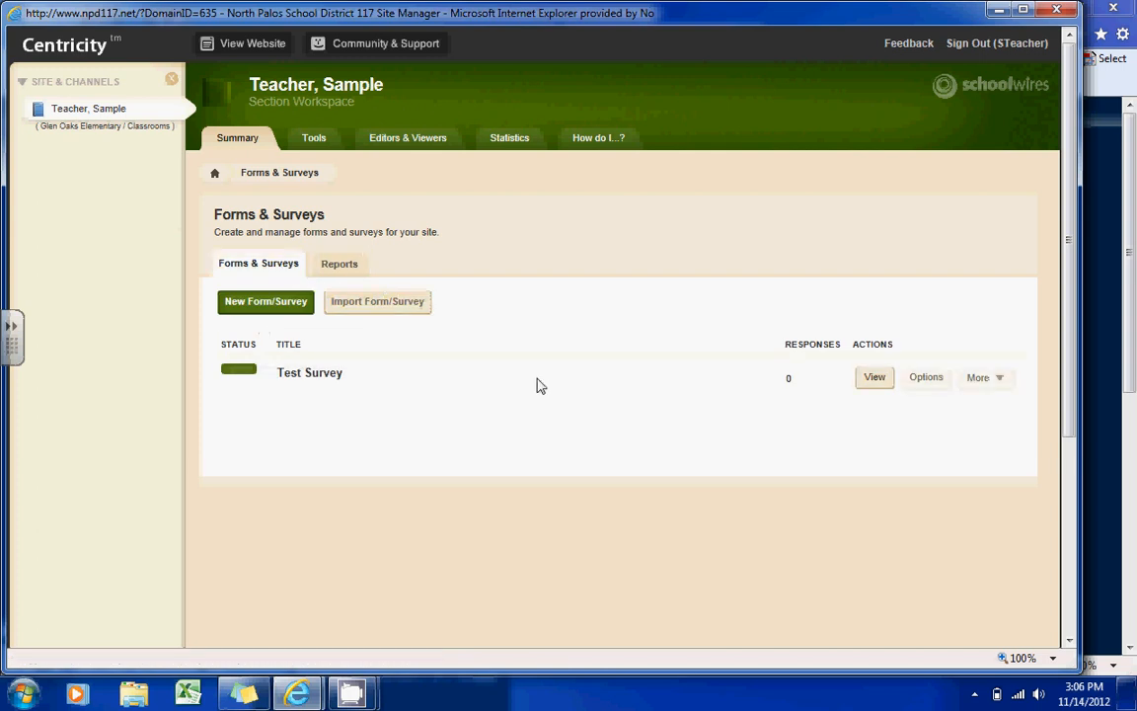
{"action": "left_click", "coordinate": [874, 378]}
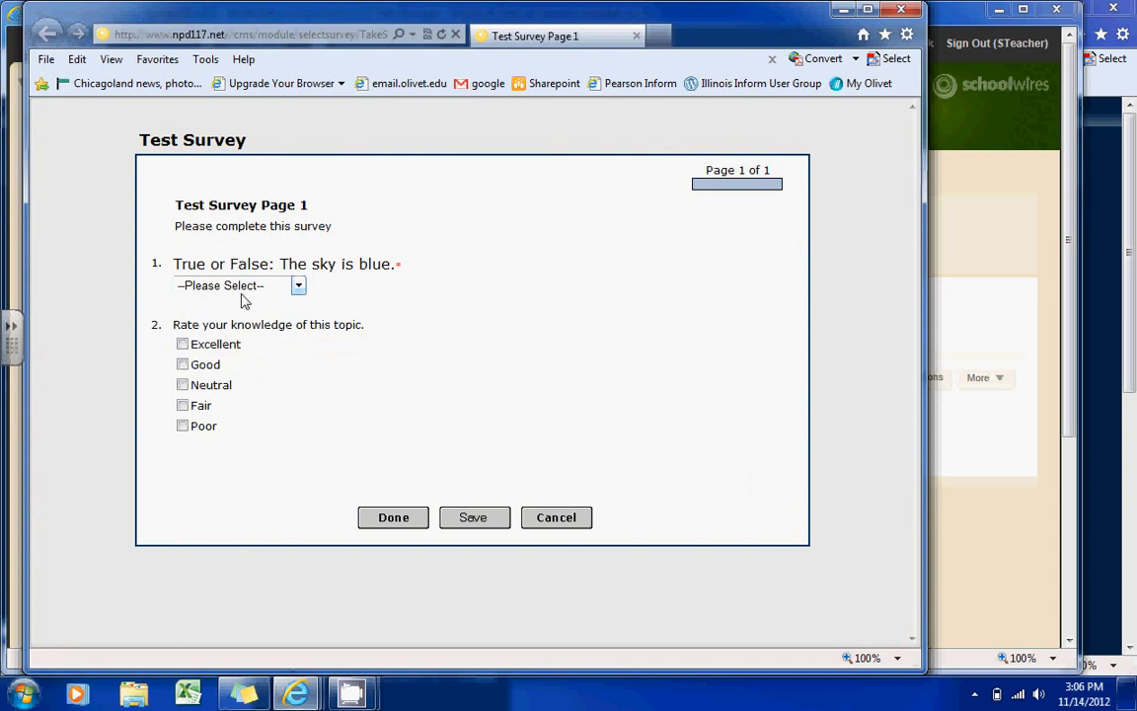
{"action": "left_click", "coordinate": [245, 286]}
{"action": "left_click", "coordinate": [211, 329]}
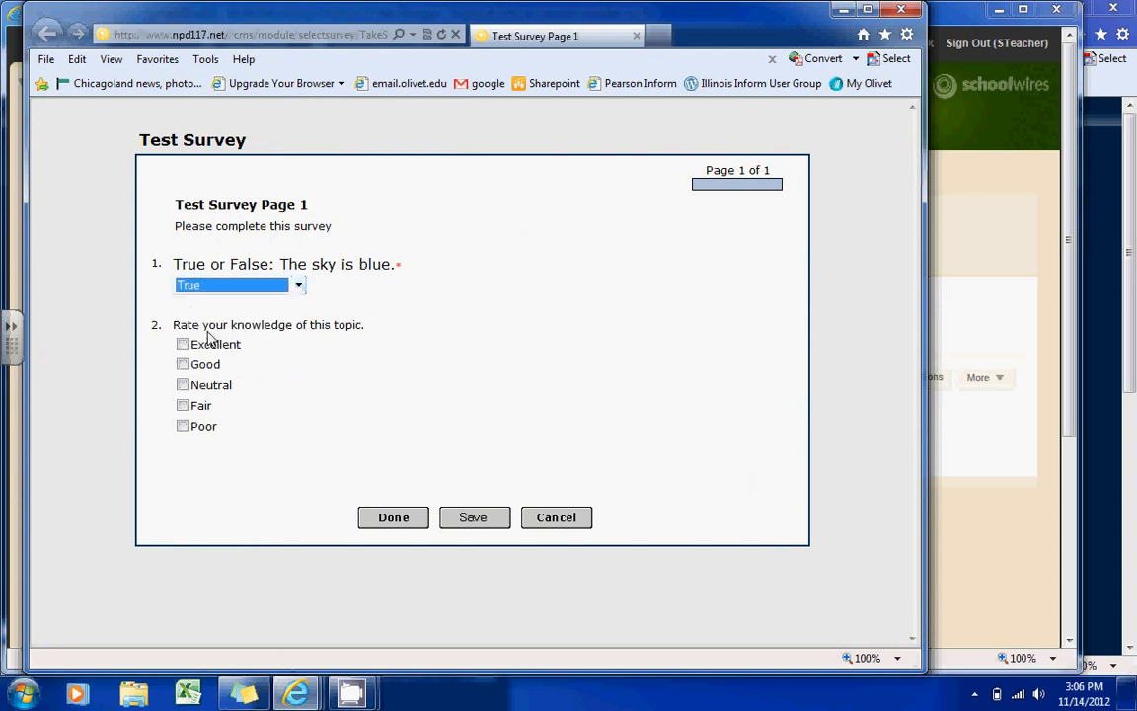
{"action": "left_click", "coordinate": [201, 346]}
{"action": "left_click", "coordinate": [395, 517]}
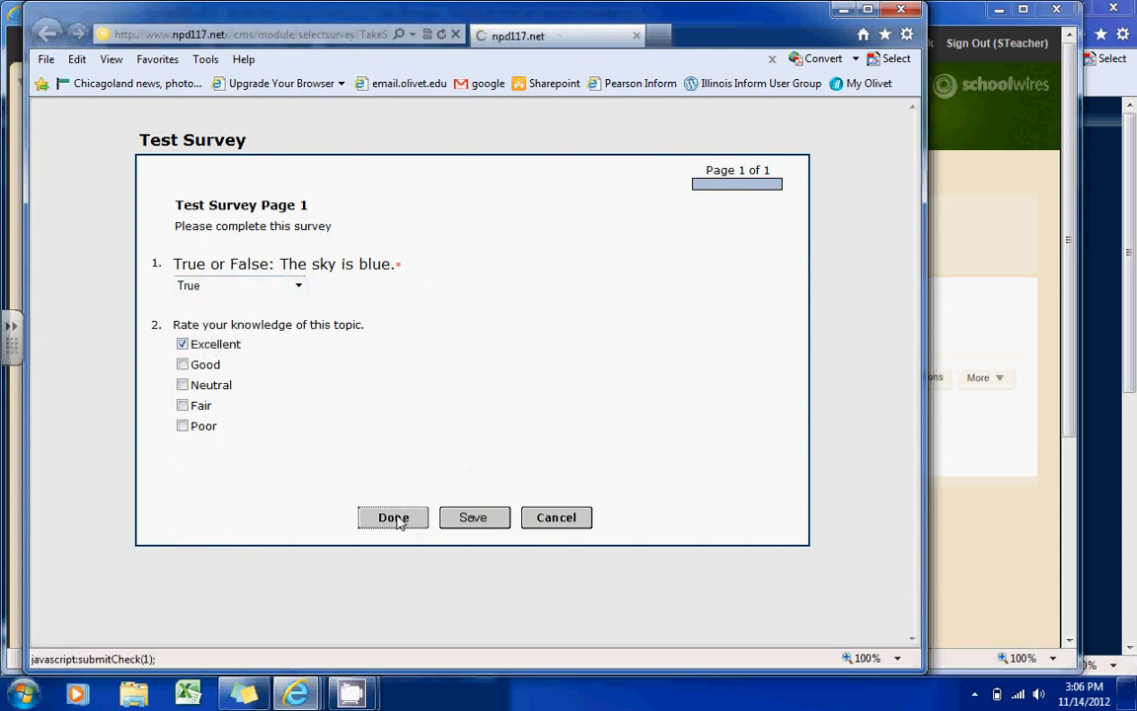
{"action": "left_click", "coordinate": [751, 376]}
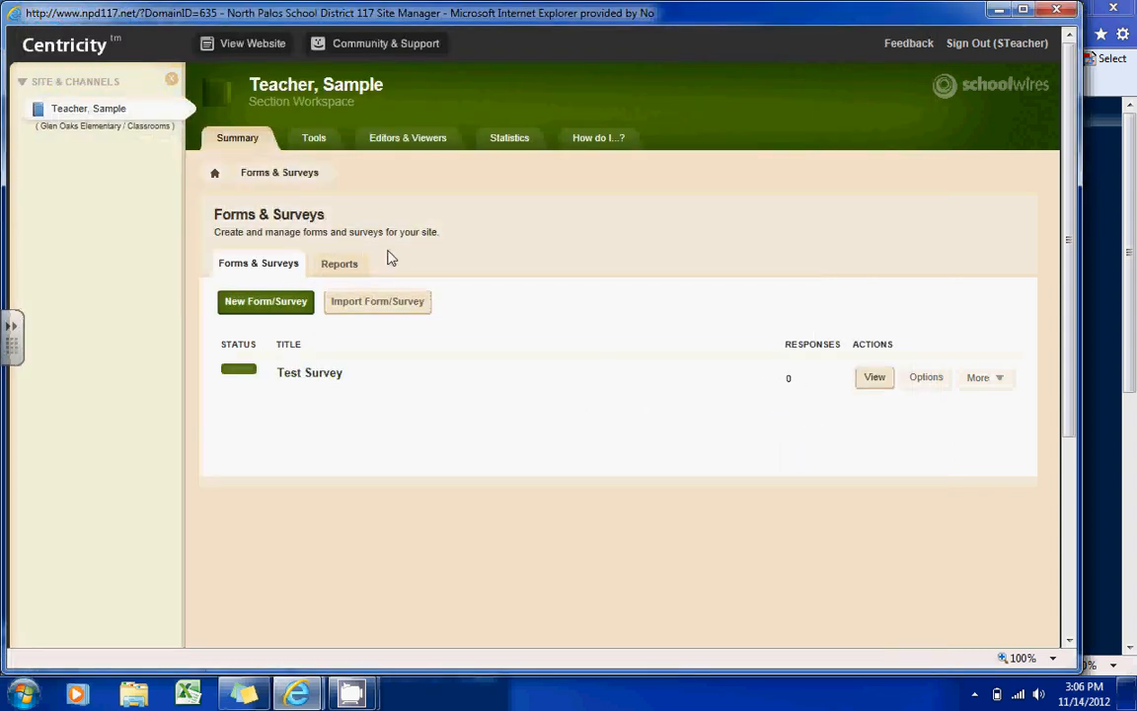
Step: Check the survey reports again for a selectable entry for the submitted response
{"action": "left_click", "coordinate": [345, 267]}
{"action": "left_click", "coordinate": [322, 362]}
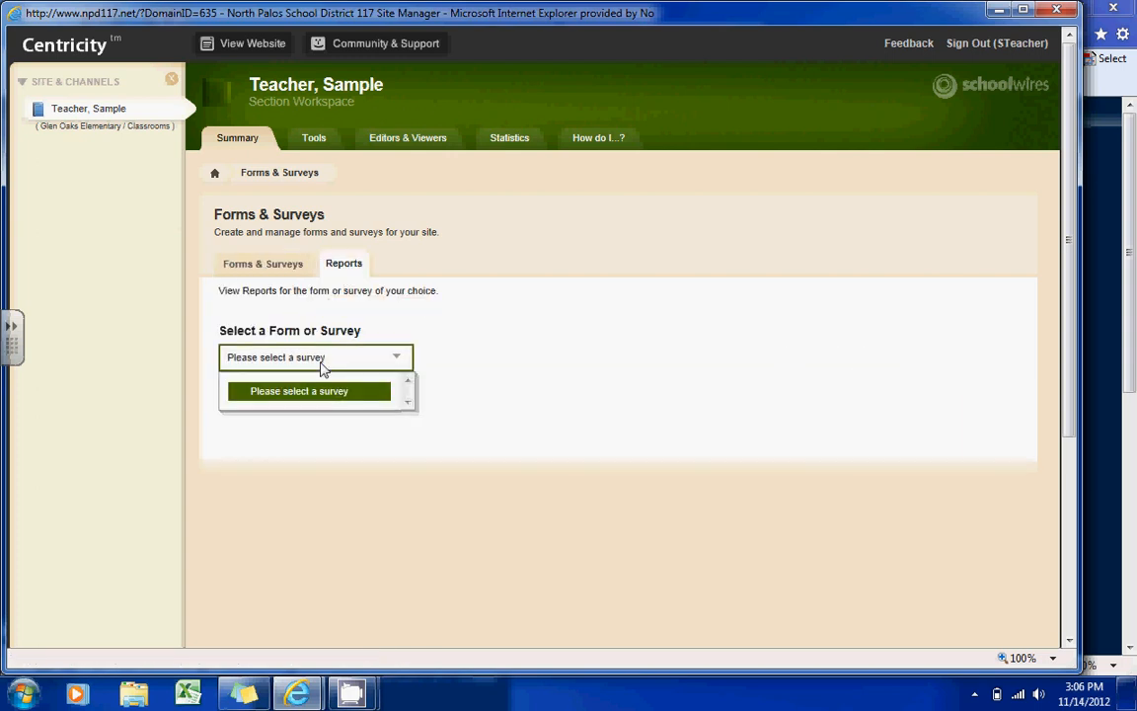
{"action": "left_click", "coordinate": [296, 395]}
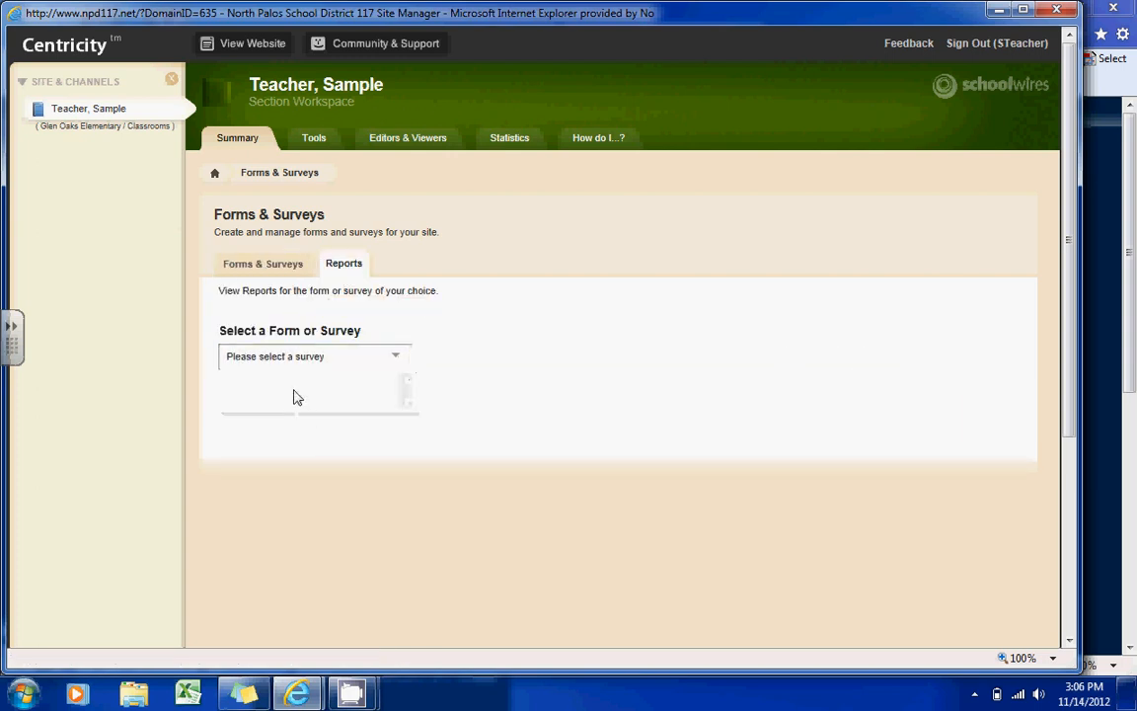
Step: Return to the survey list, then open and close Test Survey's options to refresh the list
{"action": "left_click", "coordinate": [264, 267]}
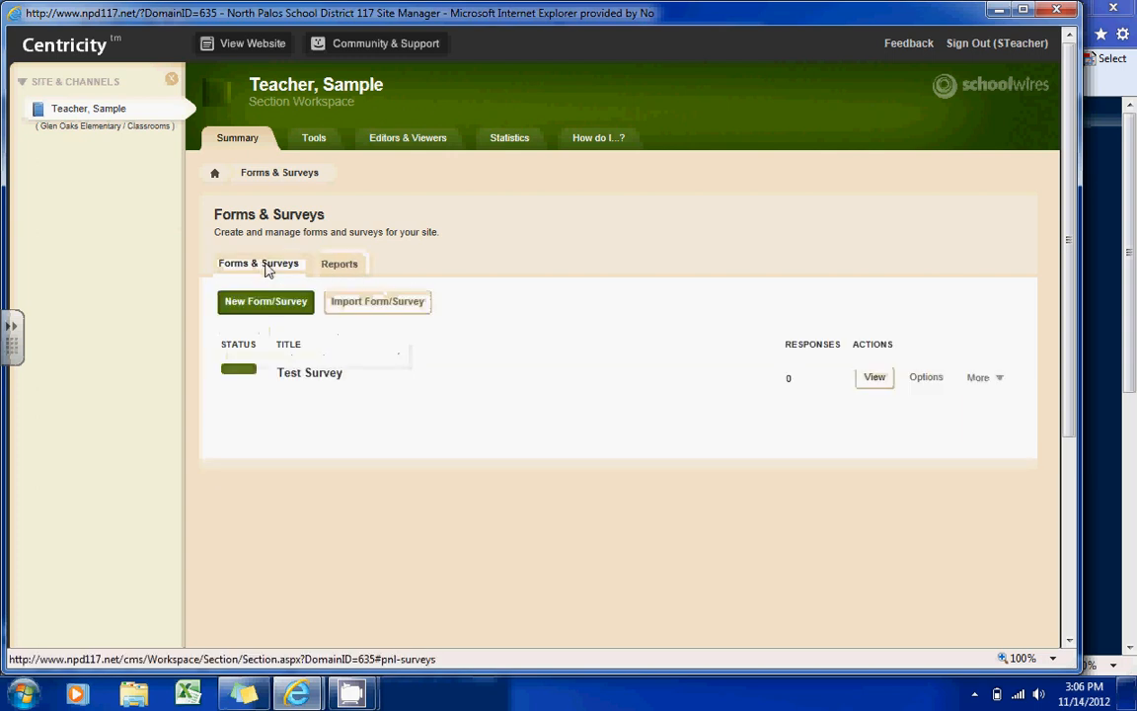
{"action": "left_click", "coordinate": [909, 383]}
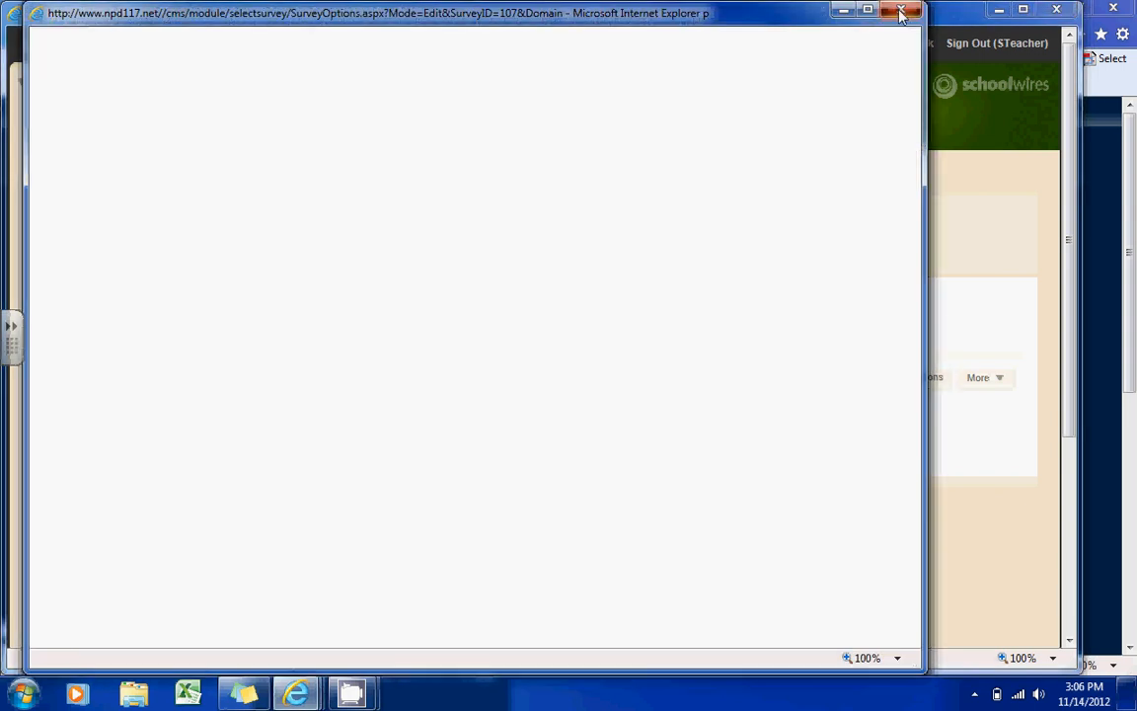
{"action": "left_click", "coordinate": [902, 10]}
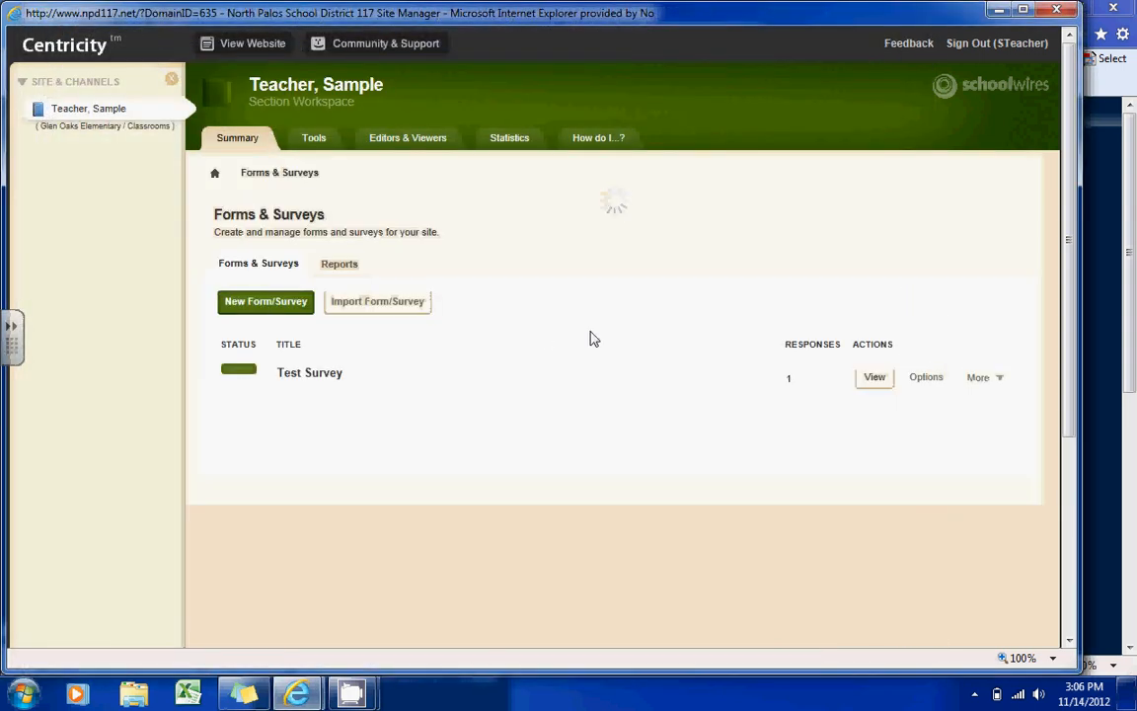
Step: Open the Test Survey report, examine the individual response with its respondent details and answers, and close the report
{"action": "left_click", "coordinate": [355, 264]}
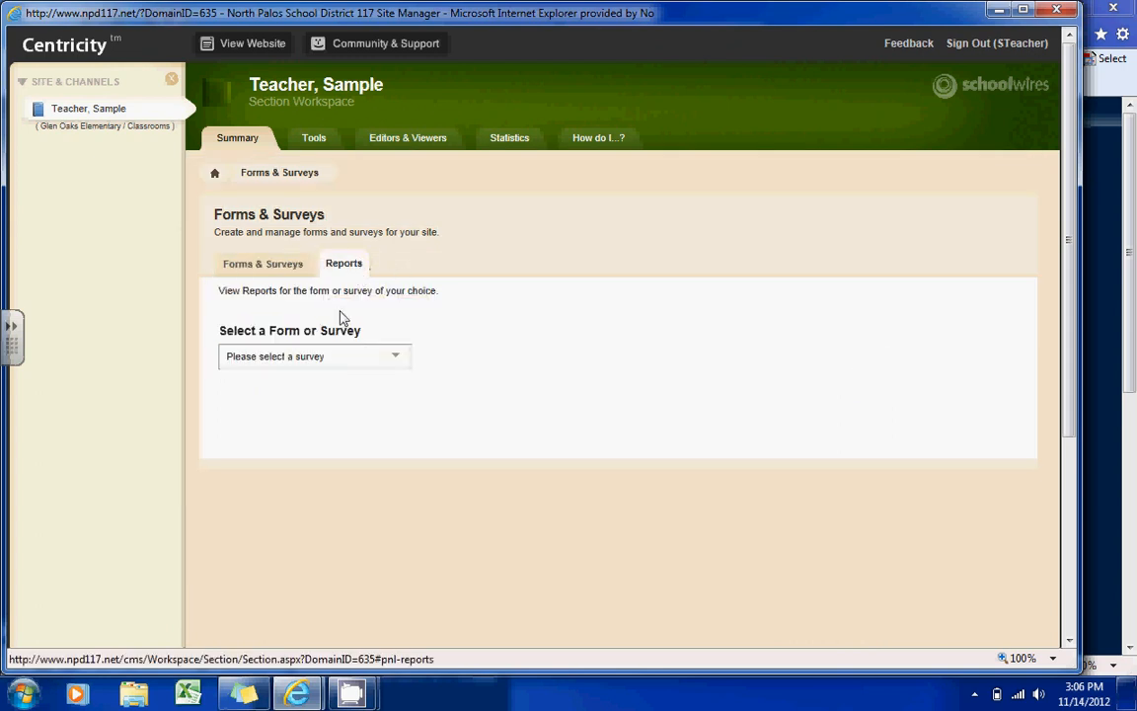
{"action": "left_click", "coordinate": [306, 358]}
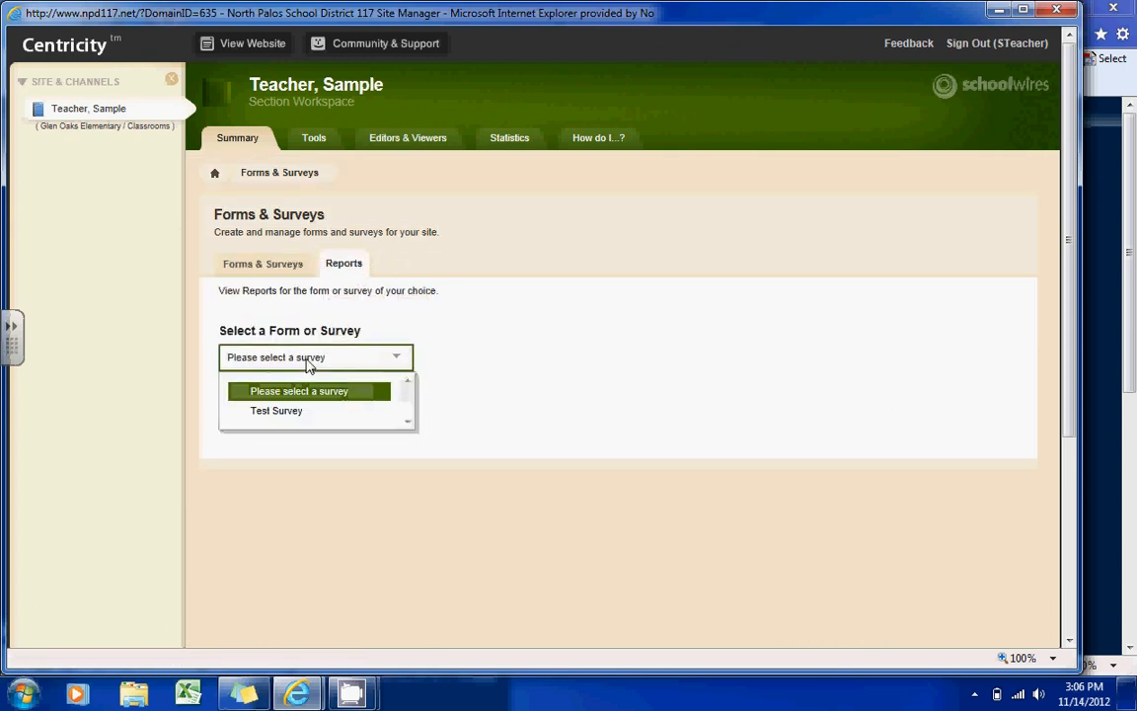
{"action": "left_click", "coordinate": [288, 411]}
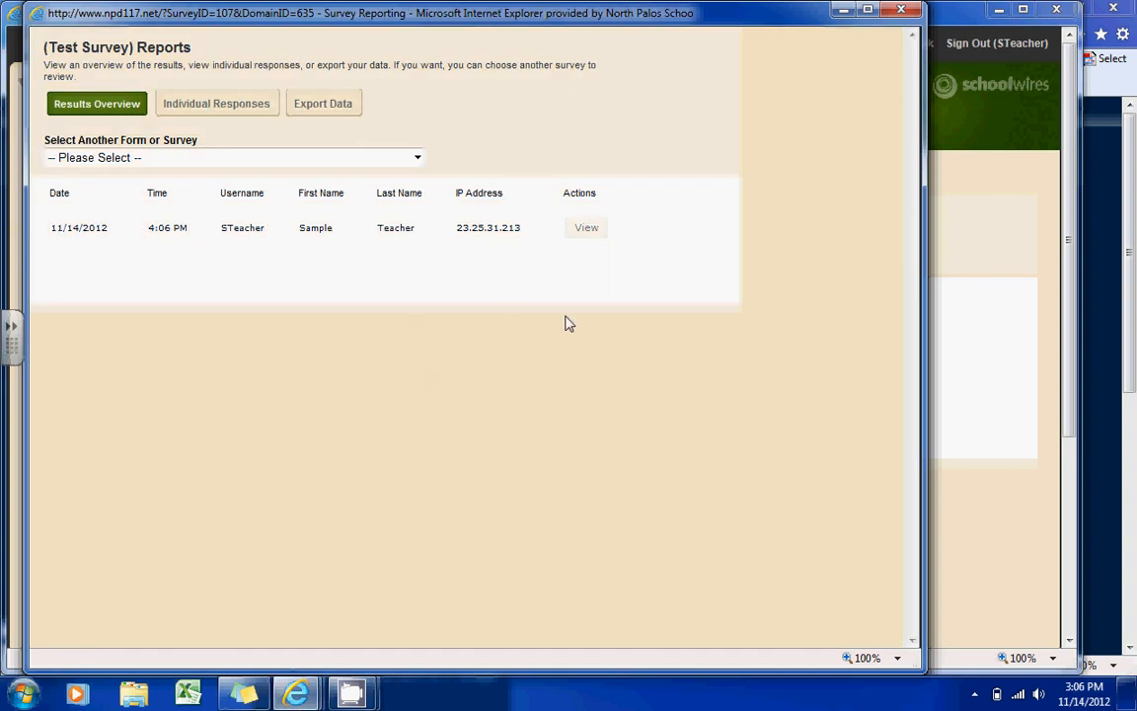
{"action": "left_click", "coordinate": [590, 235]}
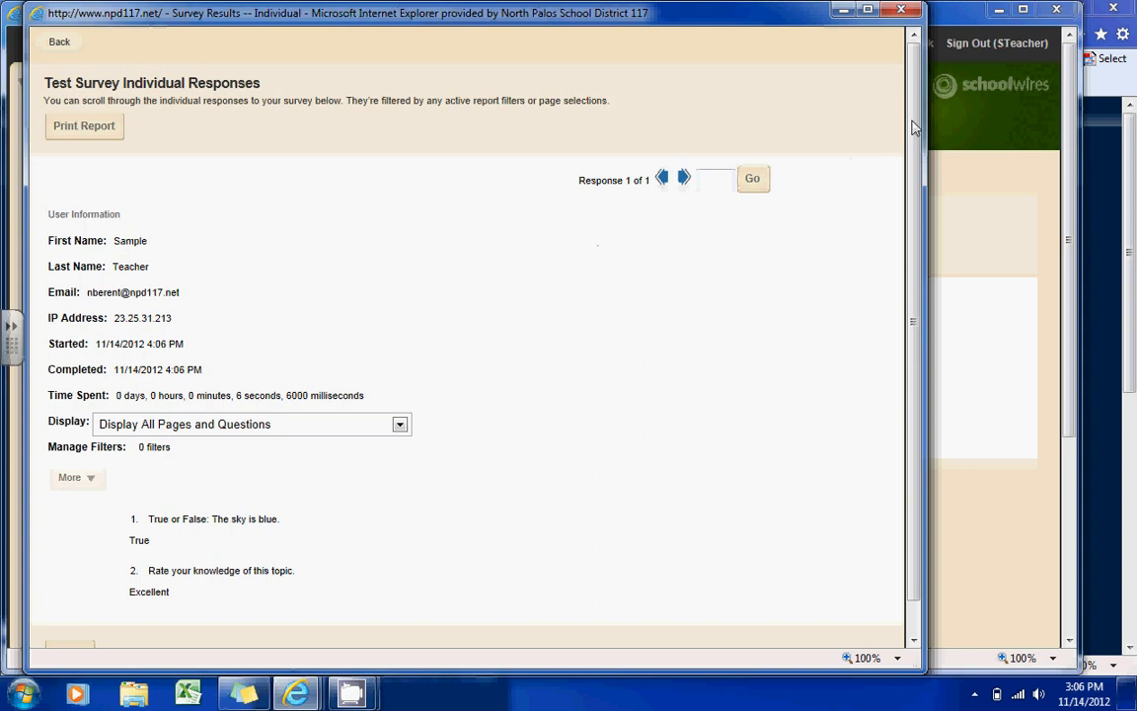
{"action": "scroll", "coordinate": [893, 221], "scroll_direction": "down", "scroll_amount": 1}
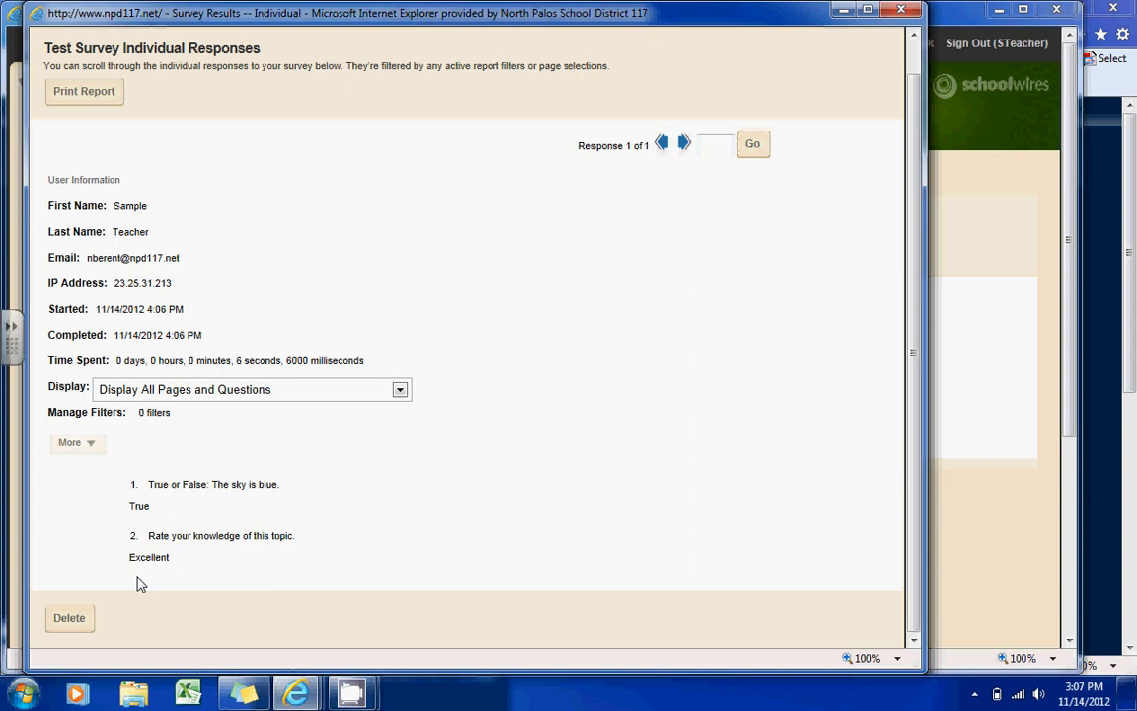
{"action": "left_click", "coordinate": [685, 145]}
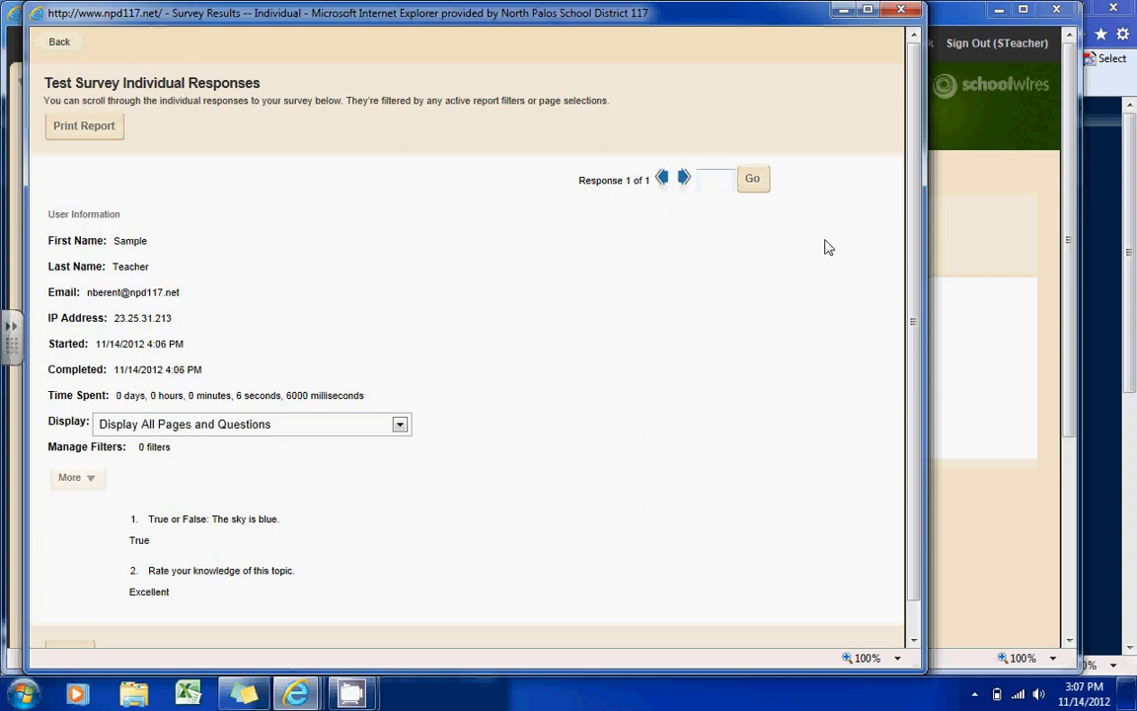
{"action": "left_click", "coordinate": [912, 10]}
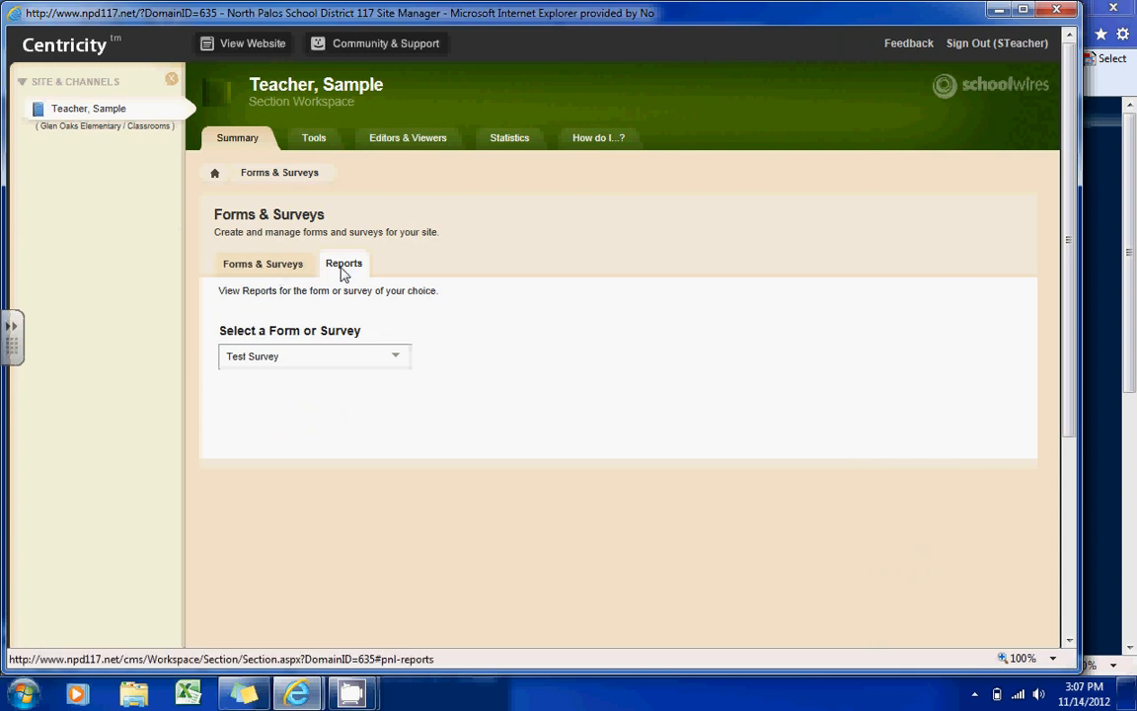
Step: Reopen the Test Survey report, examine the Results Overview for both questions, and return to the survey list
{"action": "left_click", "coordinate": [319, 367]}
{"action": "left_click", "coordinate": [306, 410]}
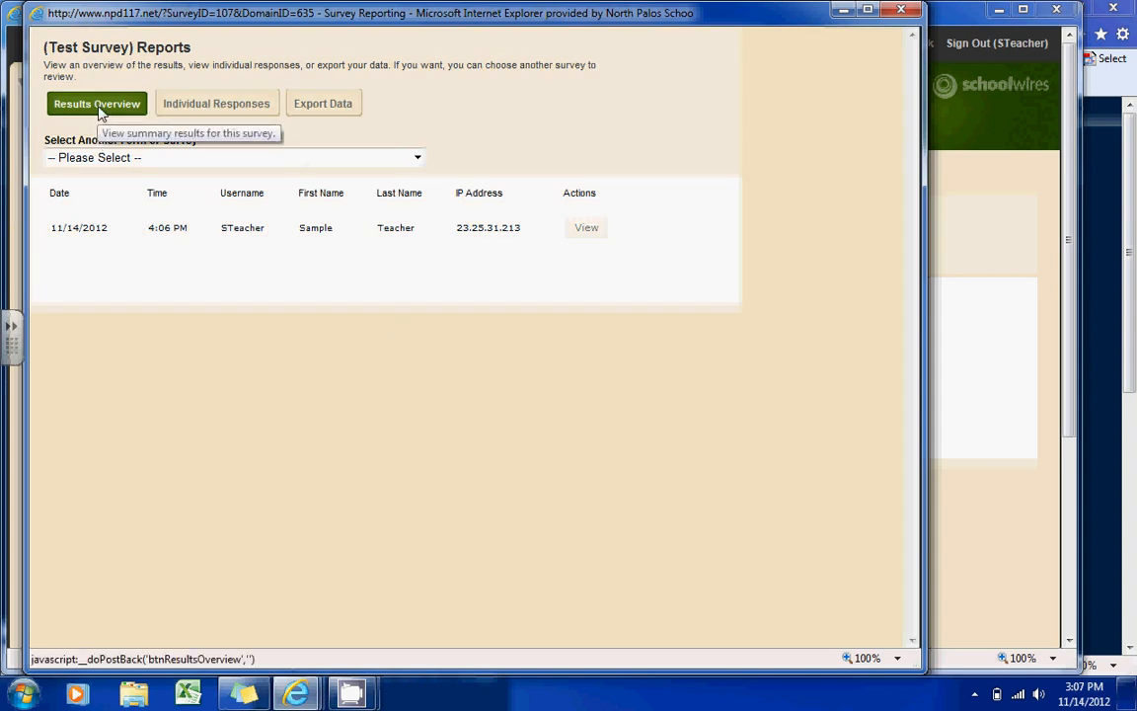
{"action": "left_click", "coordinate": [99, 114]}
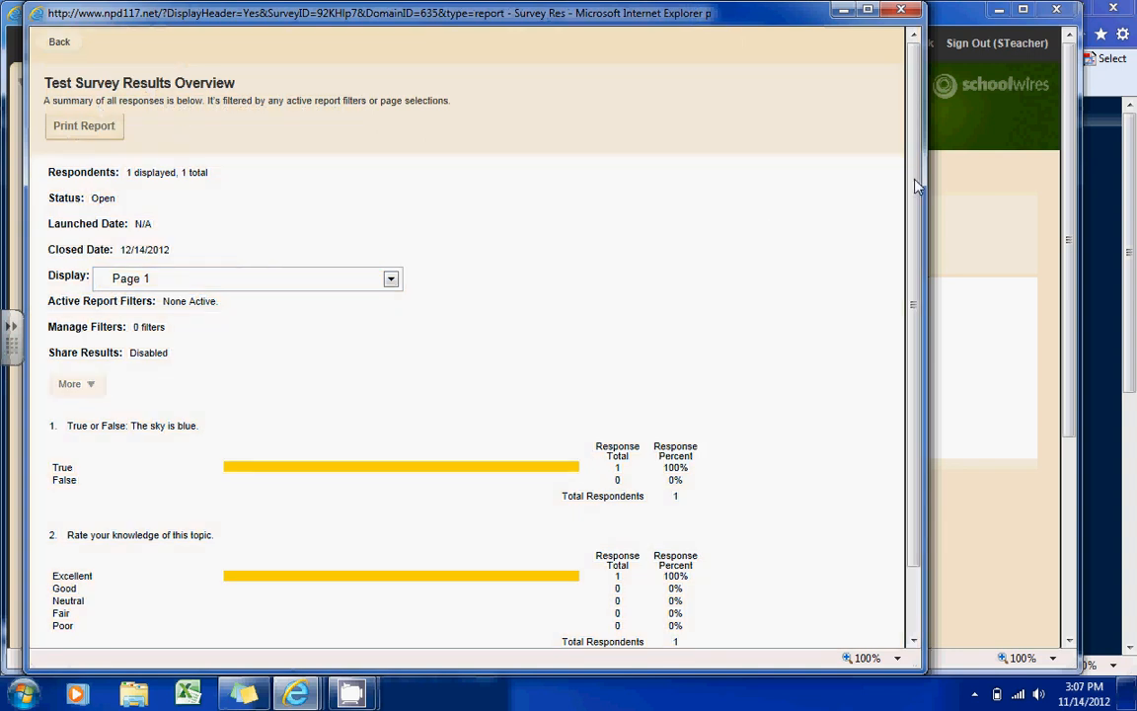
{"action": "scroll", "coordinate": [918, 188], "scroll_direction": "down", "scroll_amount": 2}
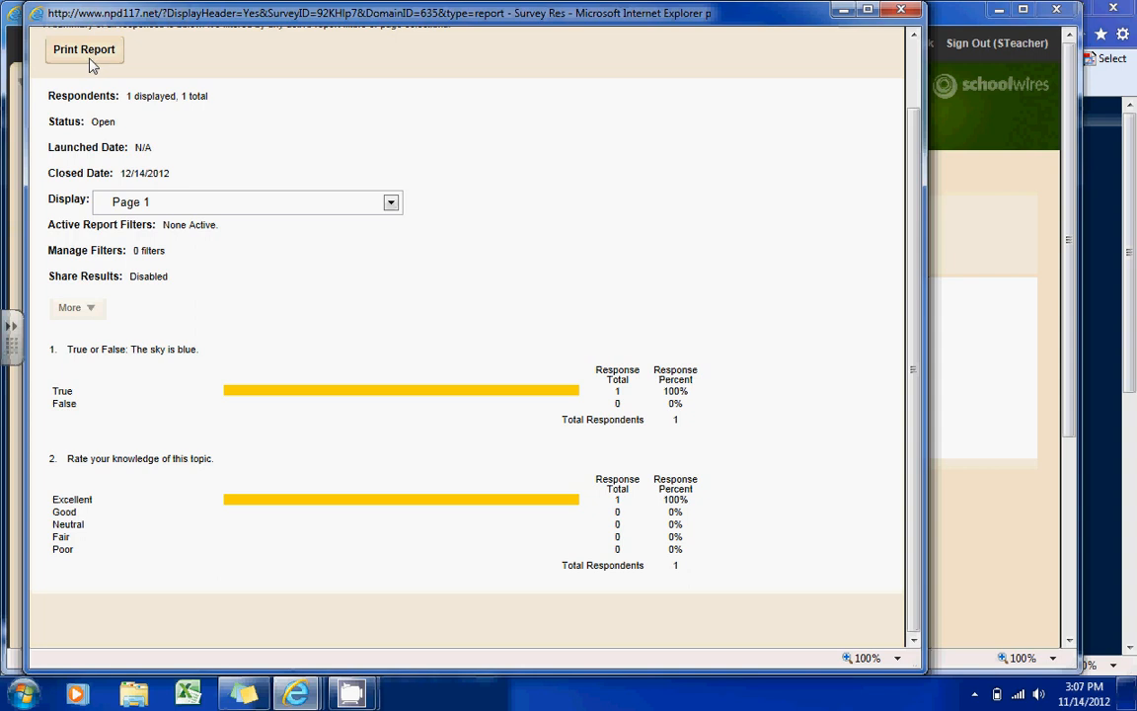
{"action": "scroll", "coordinate": [909, 211], "scroll_direction": "up", "scroll_amount": 2}
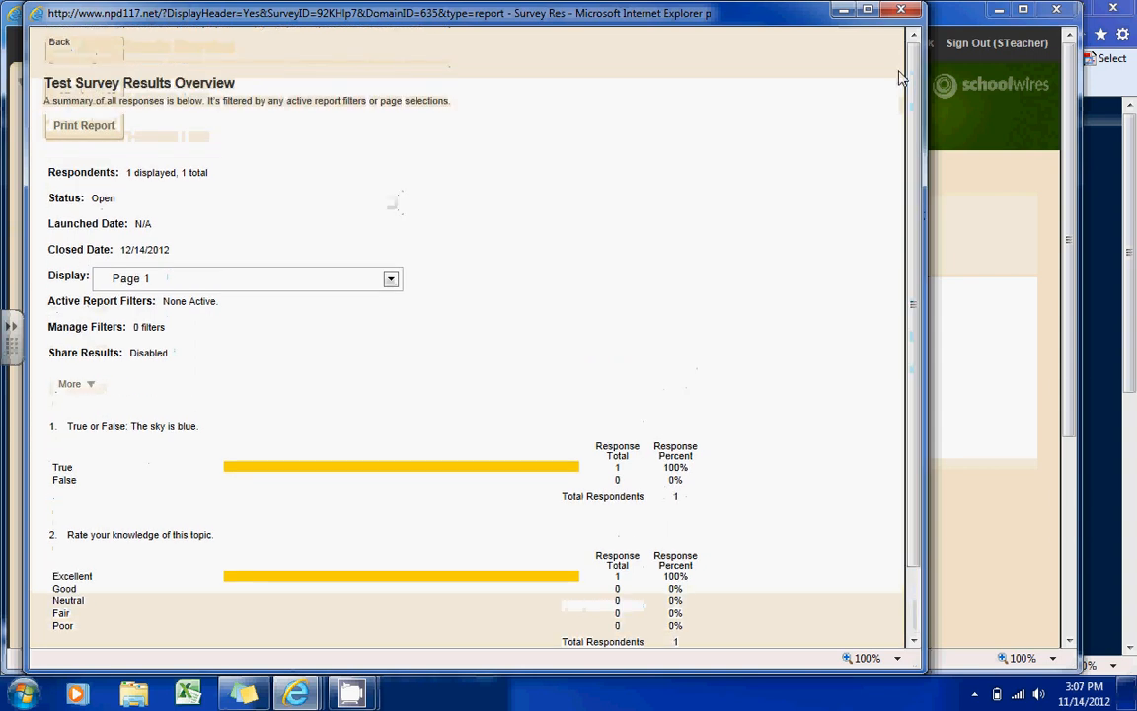
{"action": "left_click", "coordinate": [912, 12]}
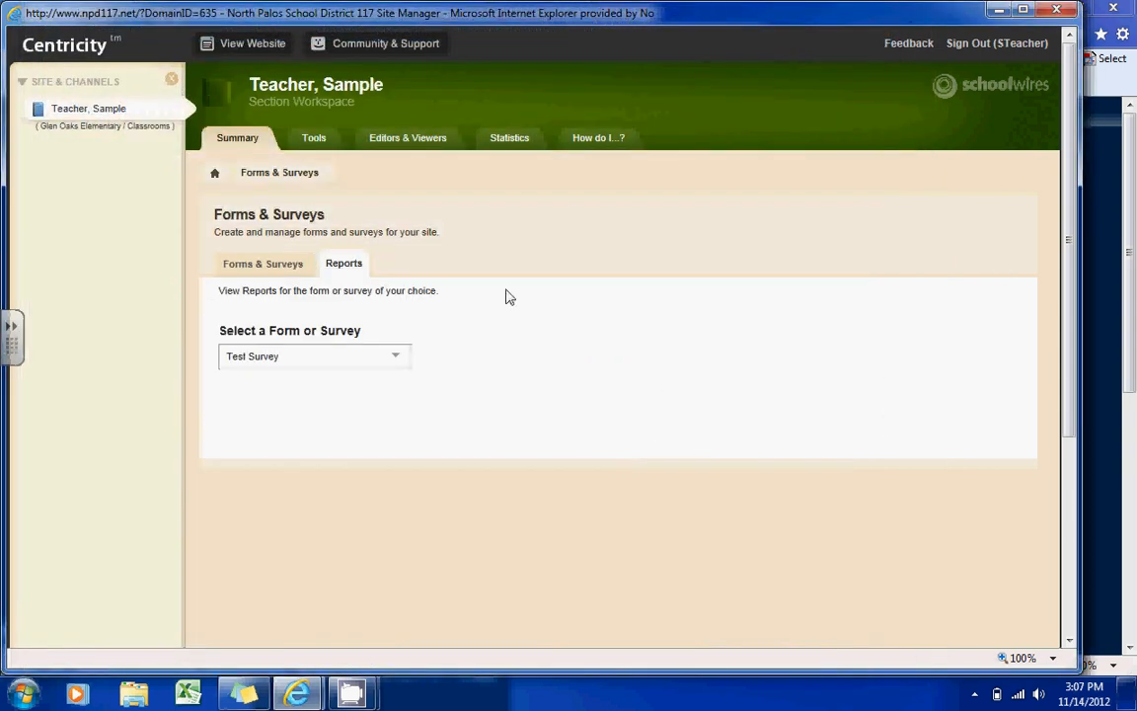
{"action": "left_click", "coordinate": [281, 262]}
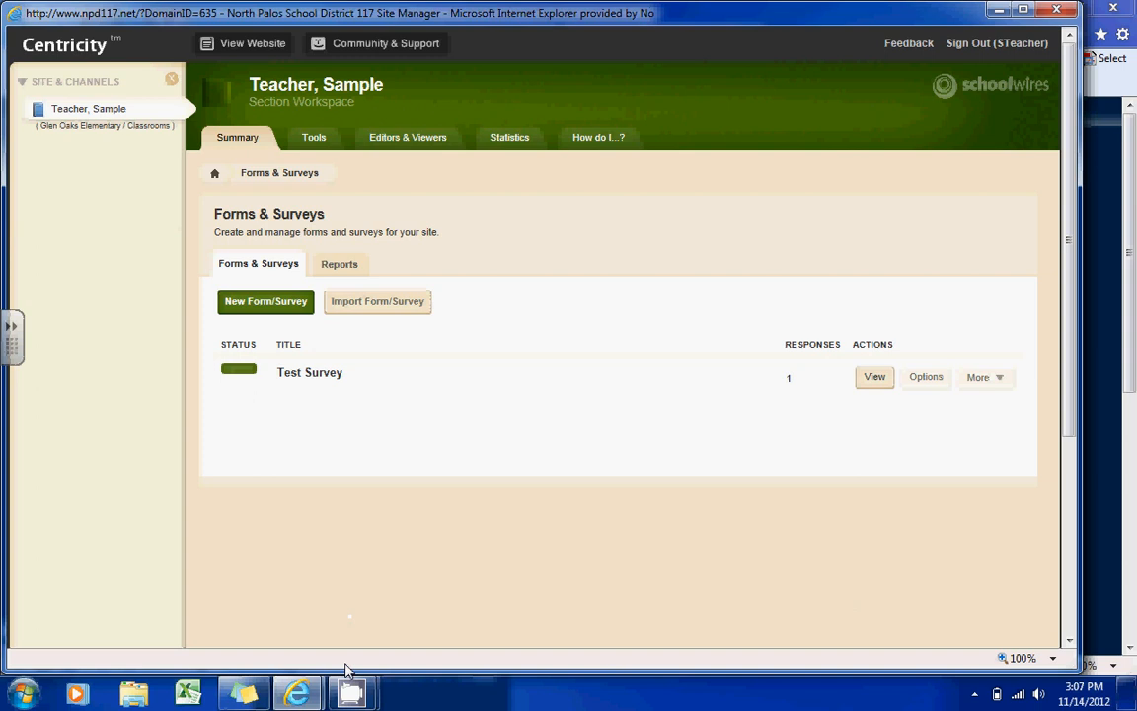
{"action": "mouse_move", "coordinate": [352, 694]}
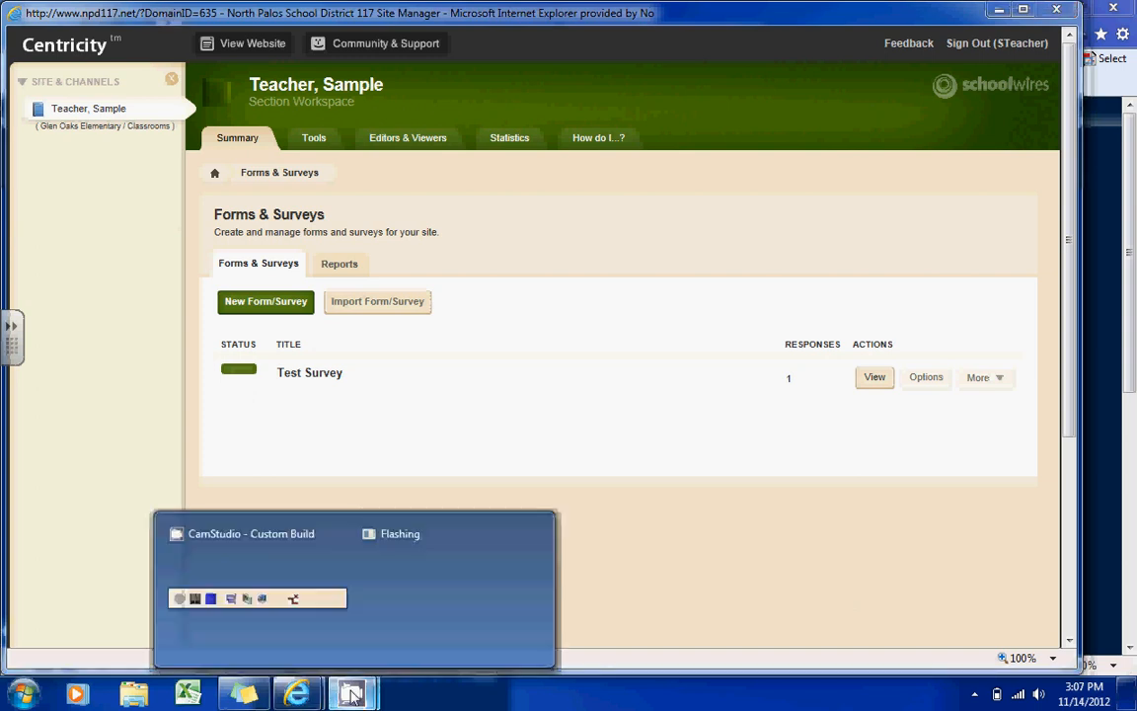